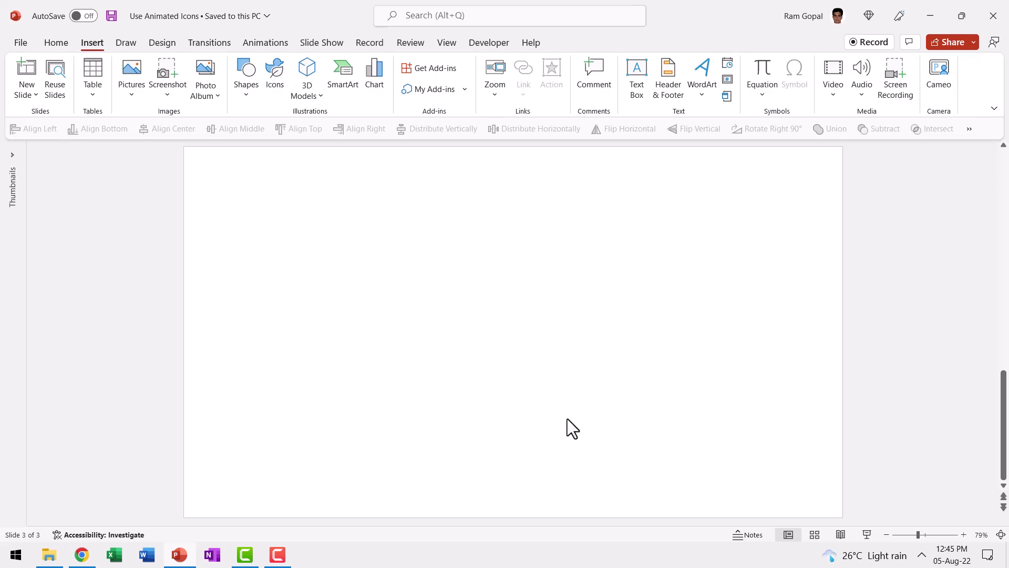
- Insert the ambulance icon from the icon library onto blank slide 3
left_click(275, 87)
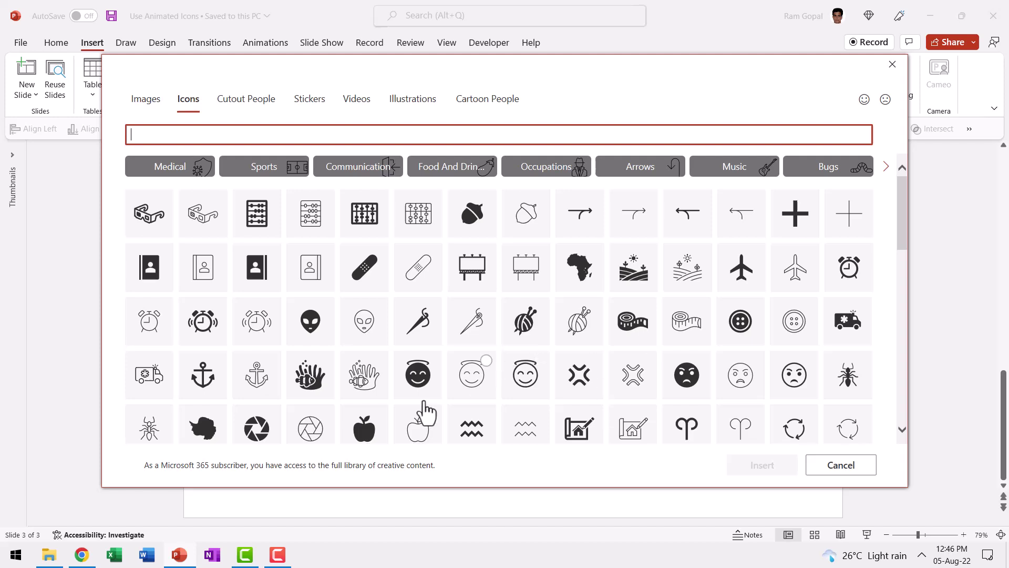
left_click(159, 384)
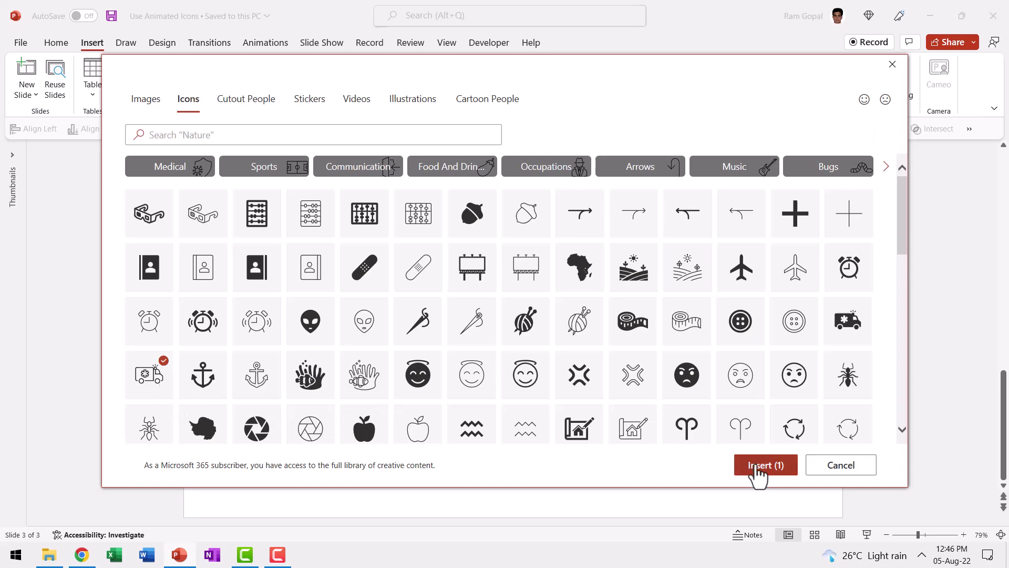
left_click(760, 467)
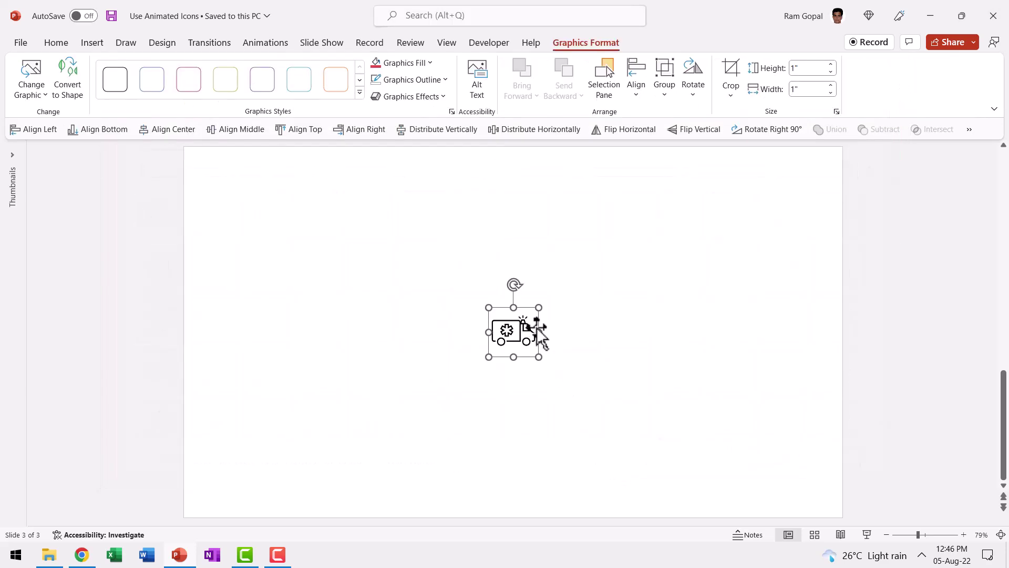
- Enlarge the ambulance icon and move it up and left of the slide centre
left_click_drag(536, 360, 599, 420)
left_click_drag(525, 336, 355, 283)
left_click(570, 392)
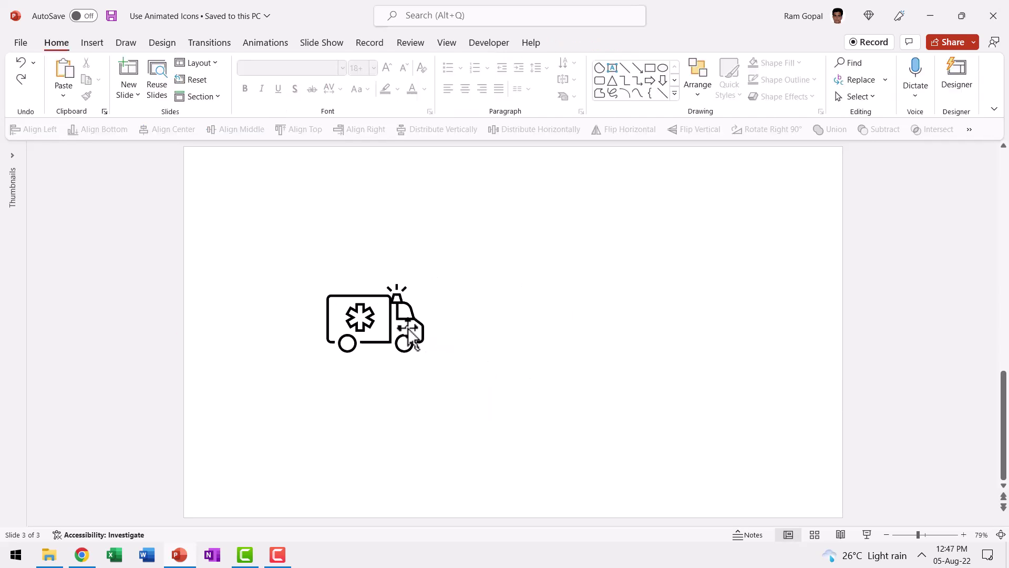
- Give the ambulance icon a Fade entrance animation
left_click(413, 337)
left_click(276, 47)
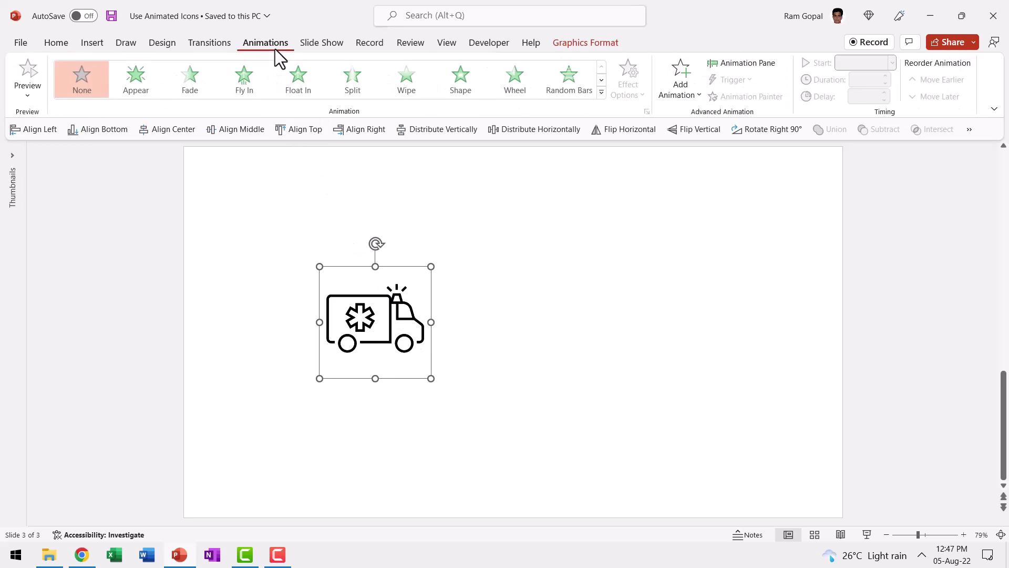
left_click(189, 79)
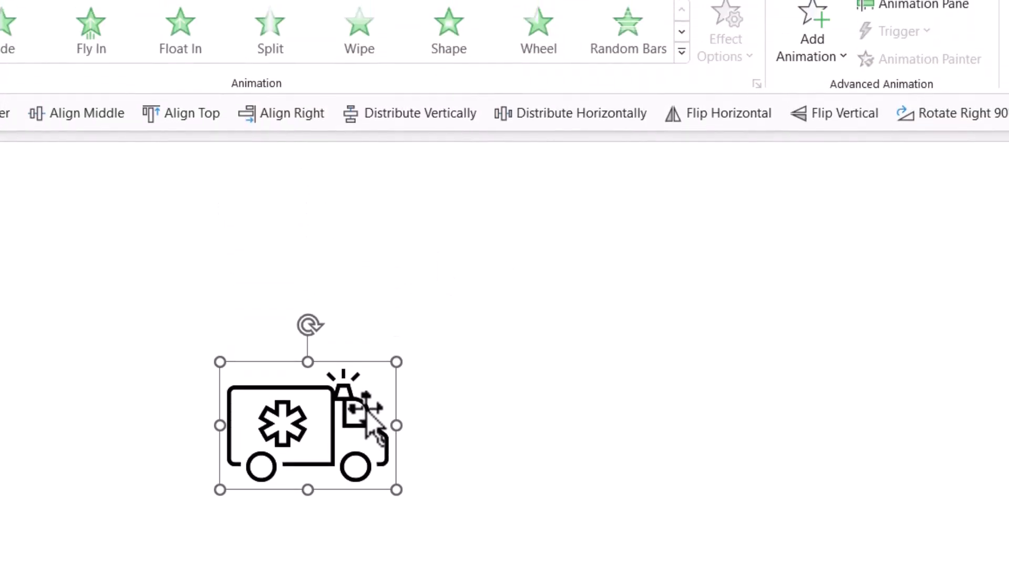
- Ungroup the ambulance icon into separate editable pieces and clear the selection
right_click(367, 412)
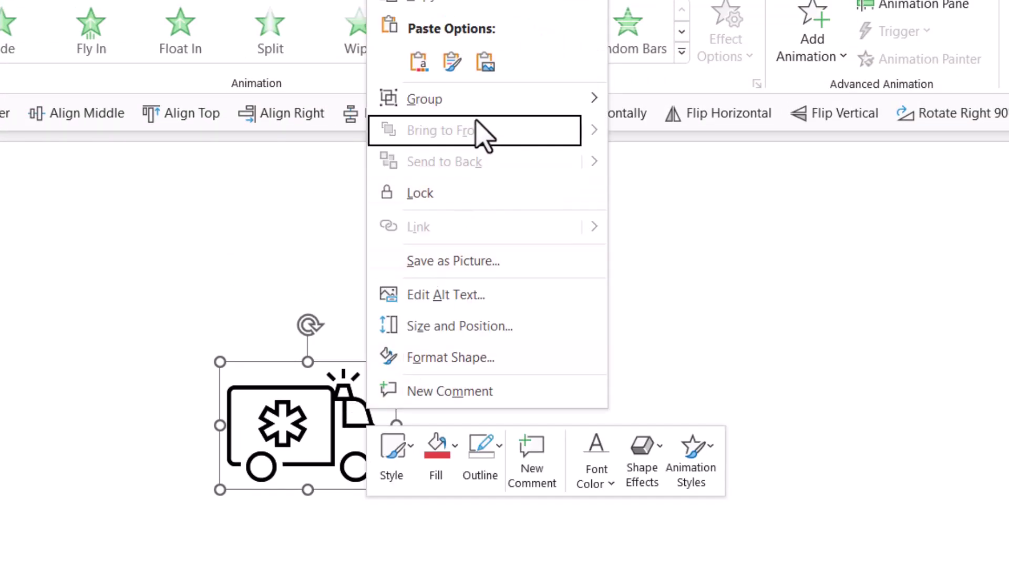
mouse_move(491, 104)
left_click(676, 167)
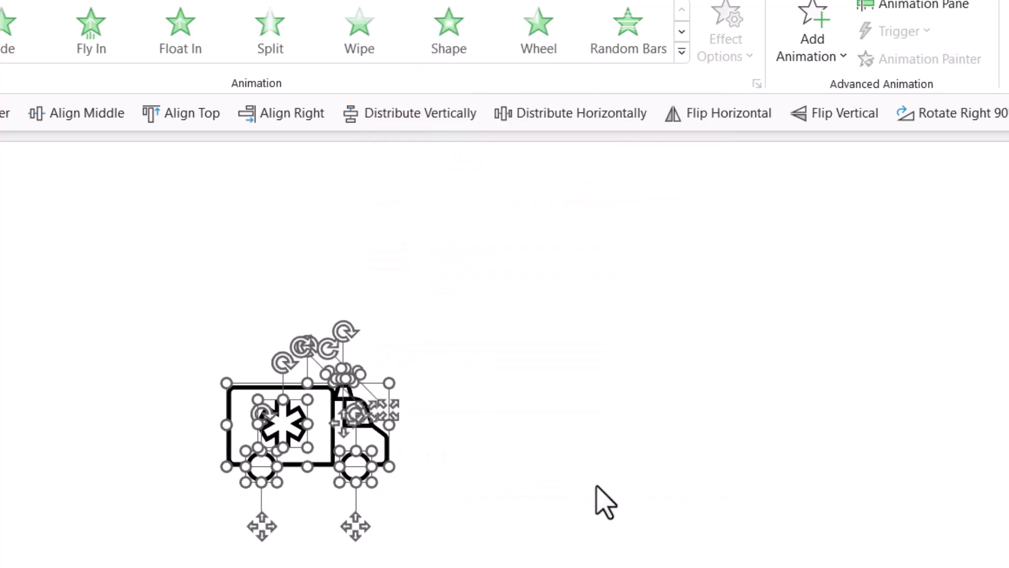
left_click(594, 502)
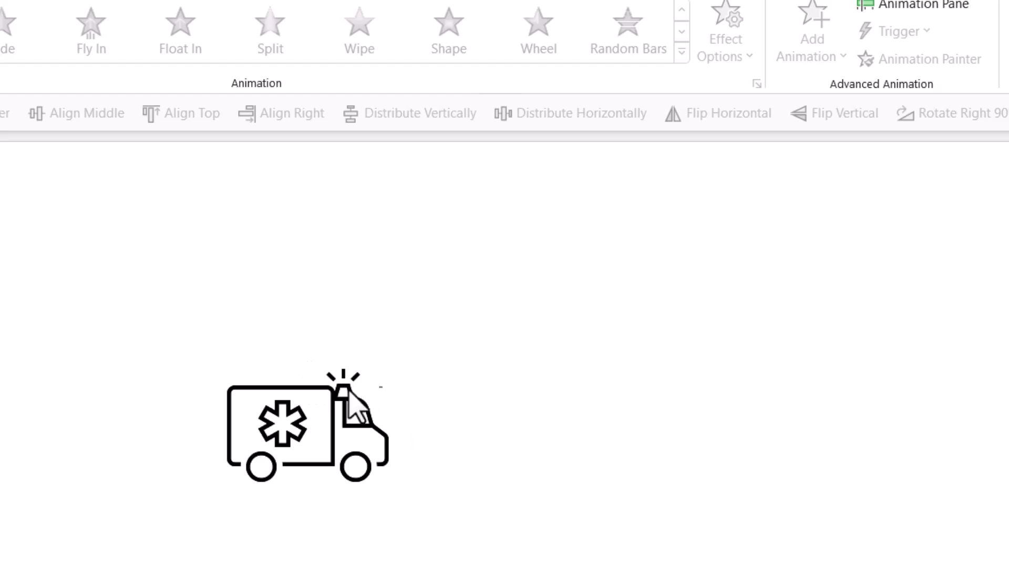
- Apply a Wipe entrance to the siren shapes on the ambulance roof
left_click_drag(383, 385, 294, 363)
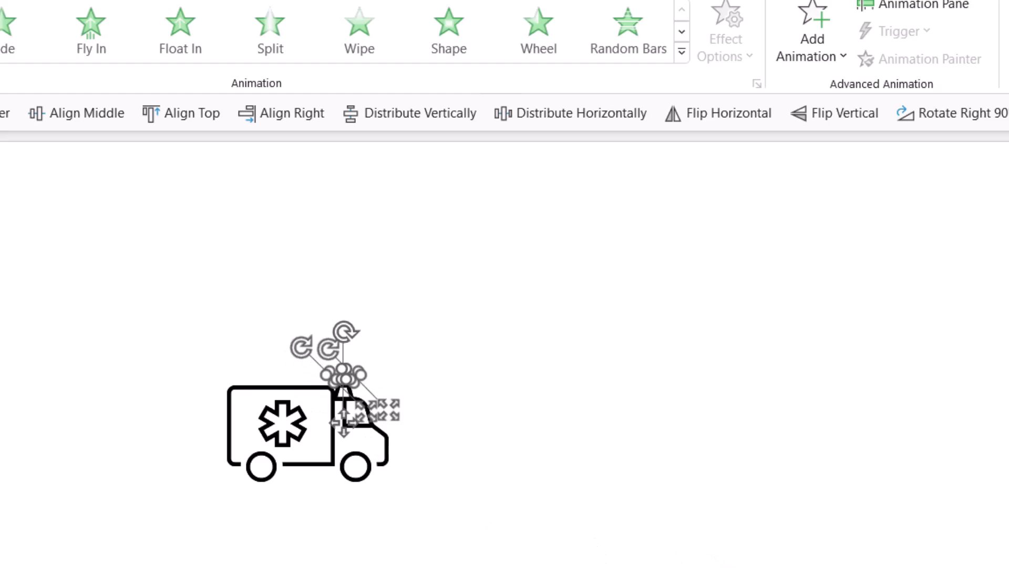
left_click(372, 52)
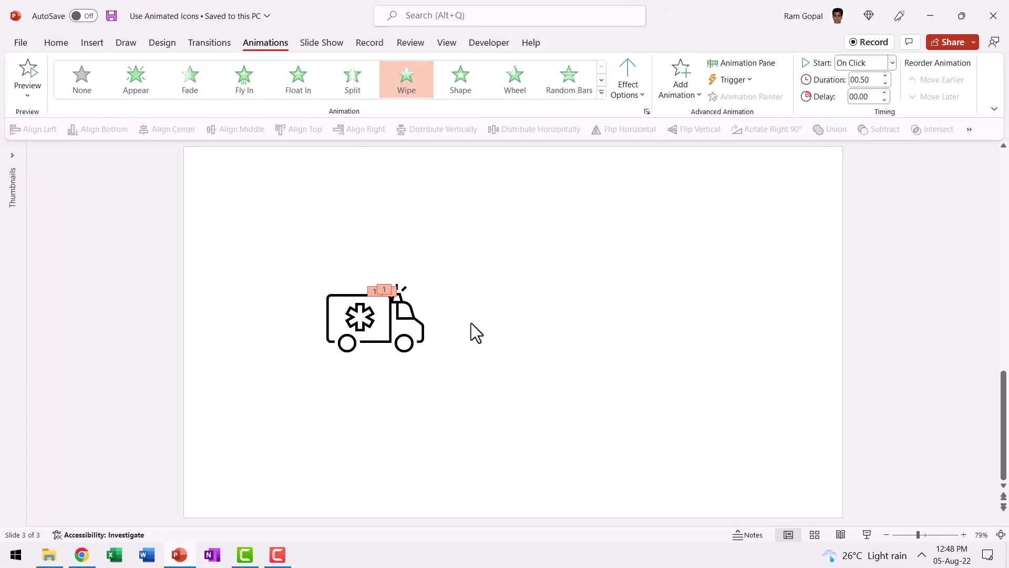
left_click(746, 63)
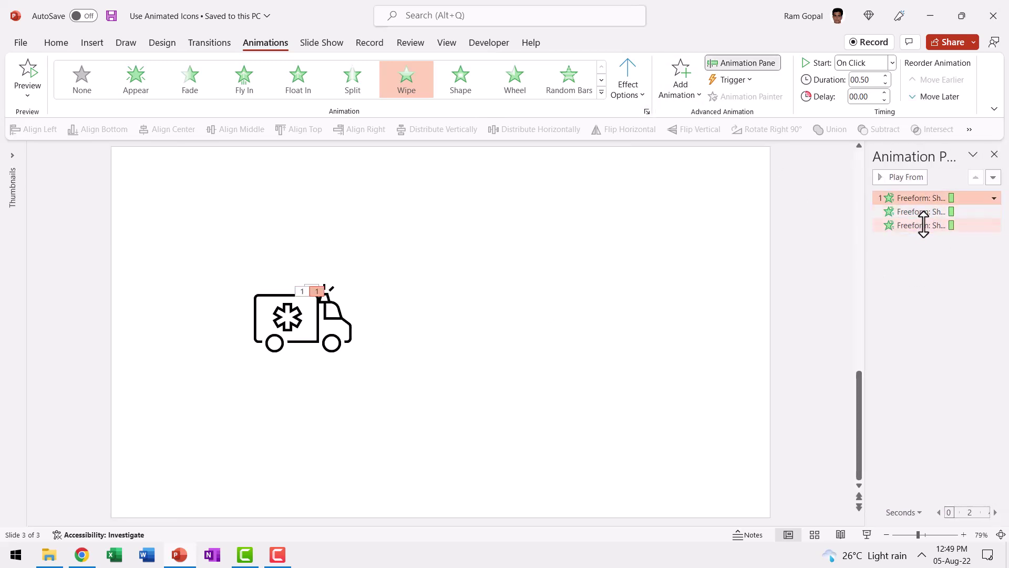
- Set the third siren Wipe animation to repeat 3 times
left_click(994, 226)
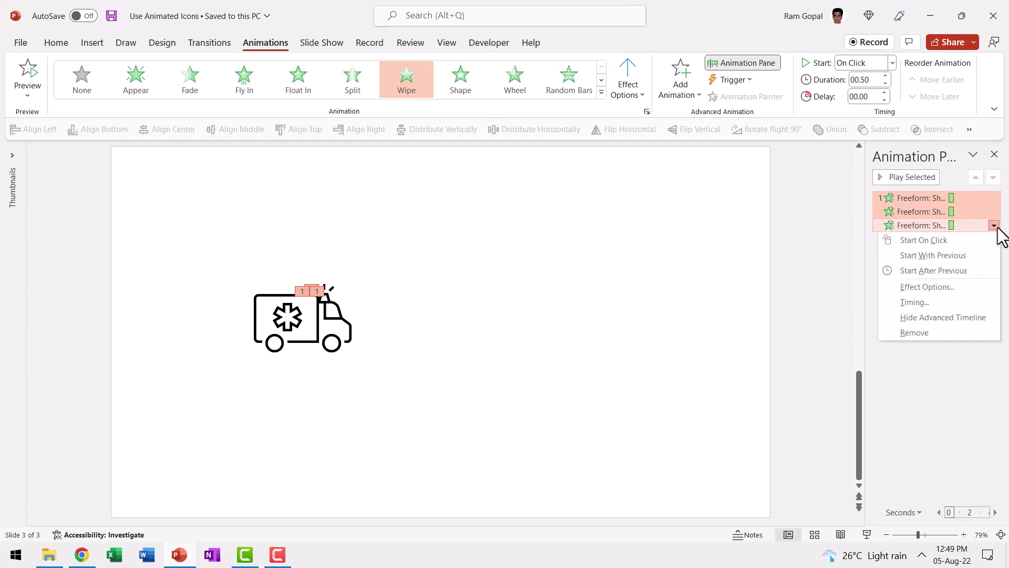
left_click(935, 287)
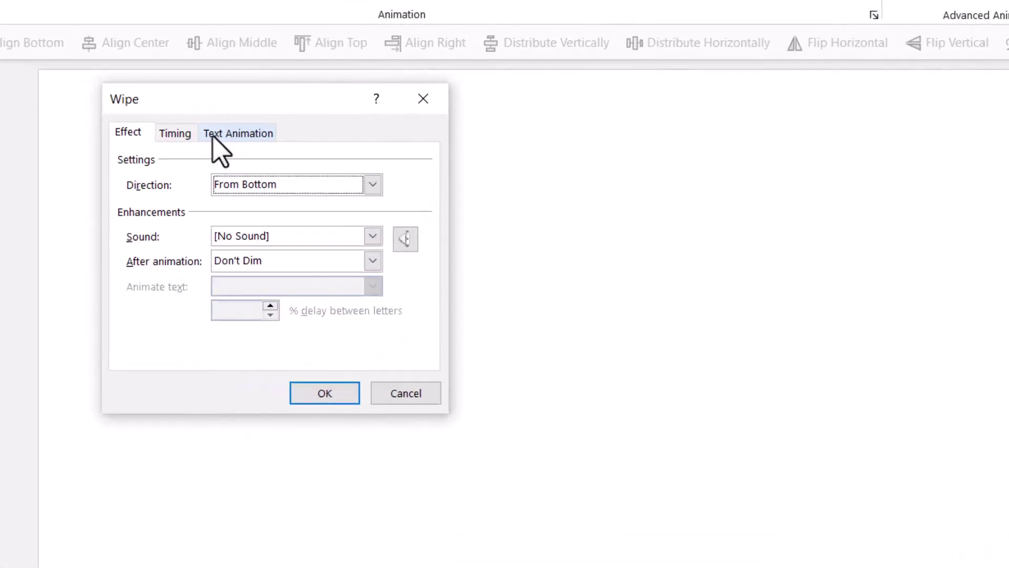
left_click(197, 186)
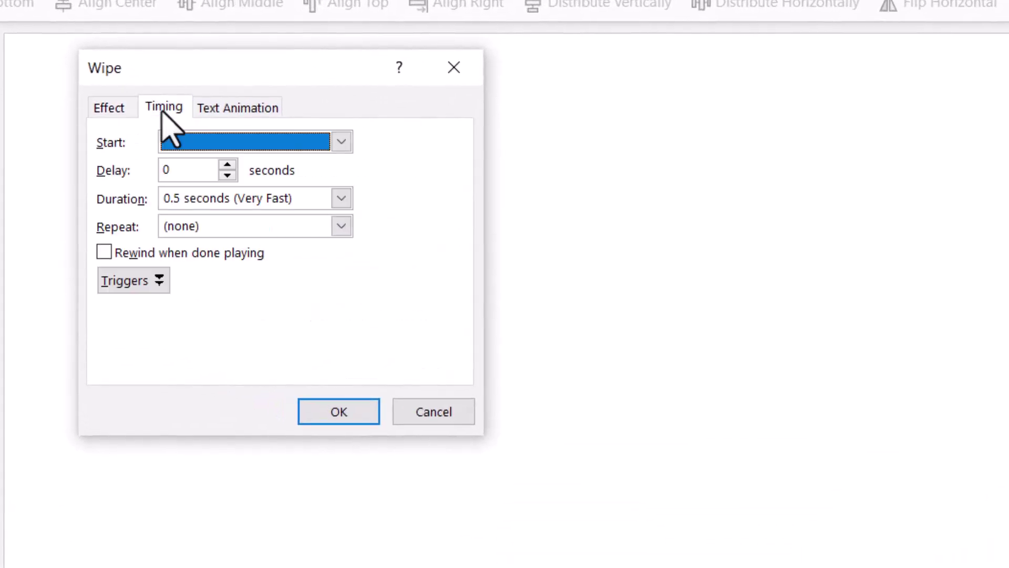
left_click(341, 227)
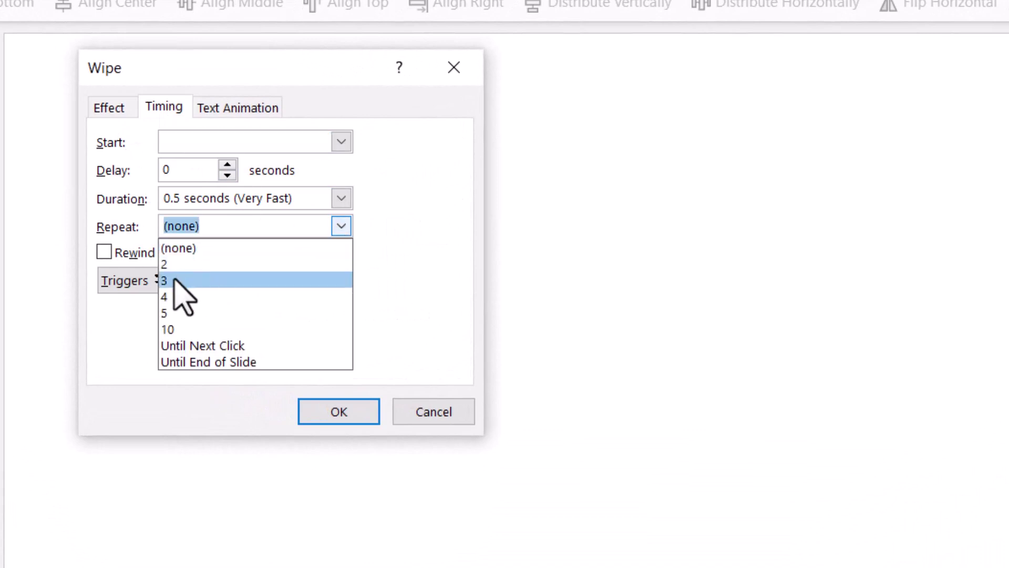
left_click(175, 280)
left_click(311, 420)
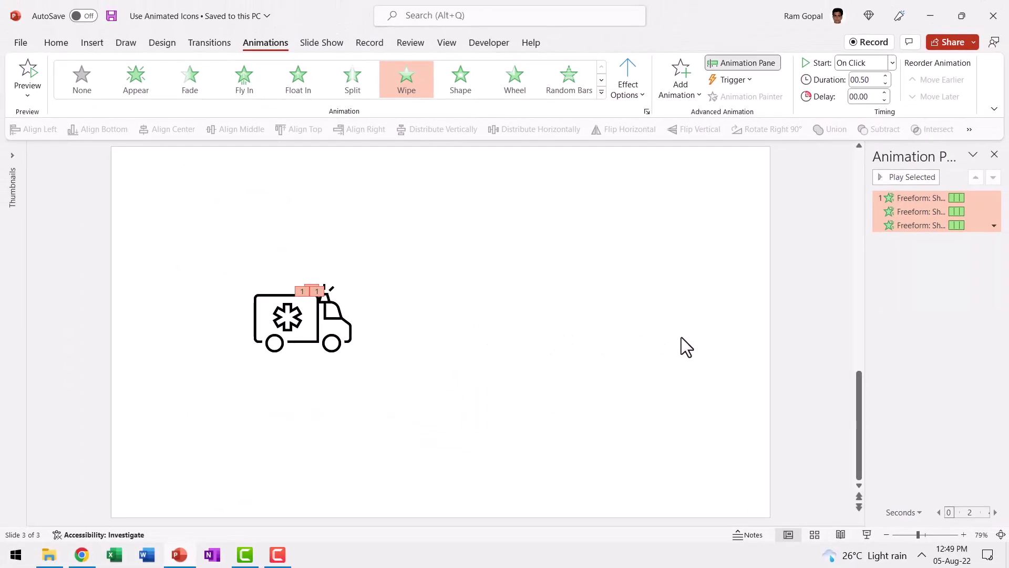
left_click(682, 338)
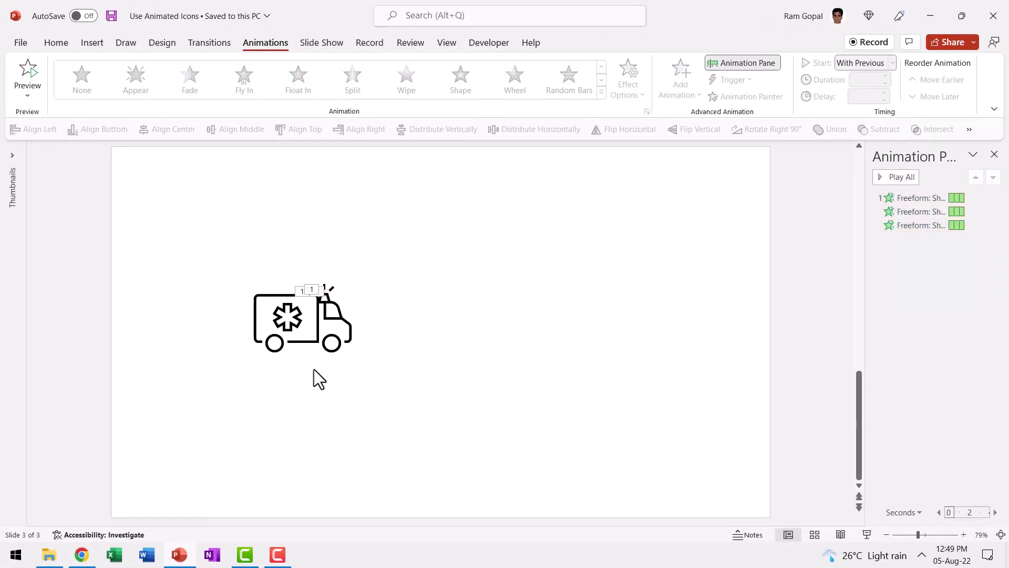
- Select the ambulance's asterisk, undoing a stray move of it along the way
left_click(298, 318)
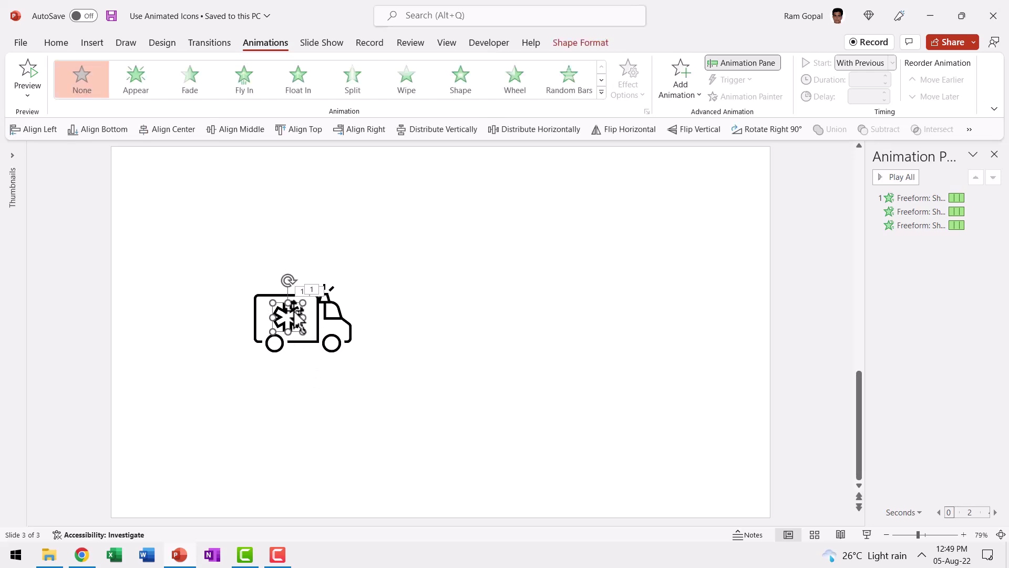
left_click_drag(298, 318, 293, 269)
left_click_drag(297, 326, 246, 326)
key("ctrl+z")
left_click(417, 385)
left_click(297, 319)
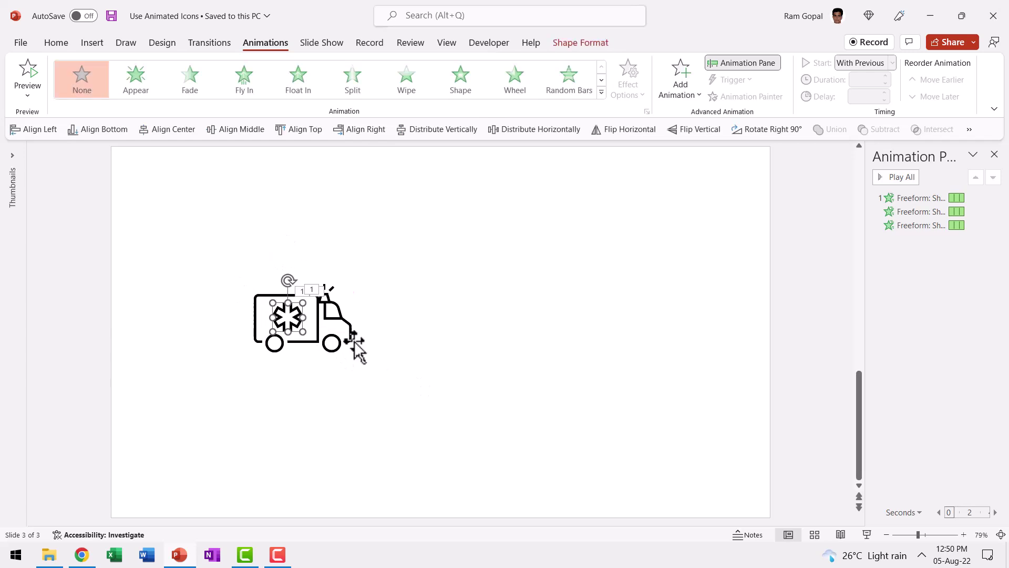
left_click(463, 397)
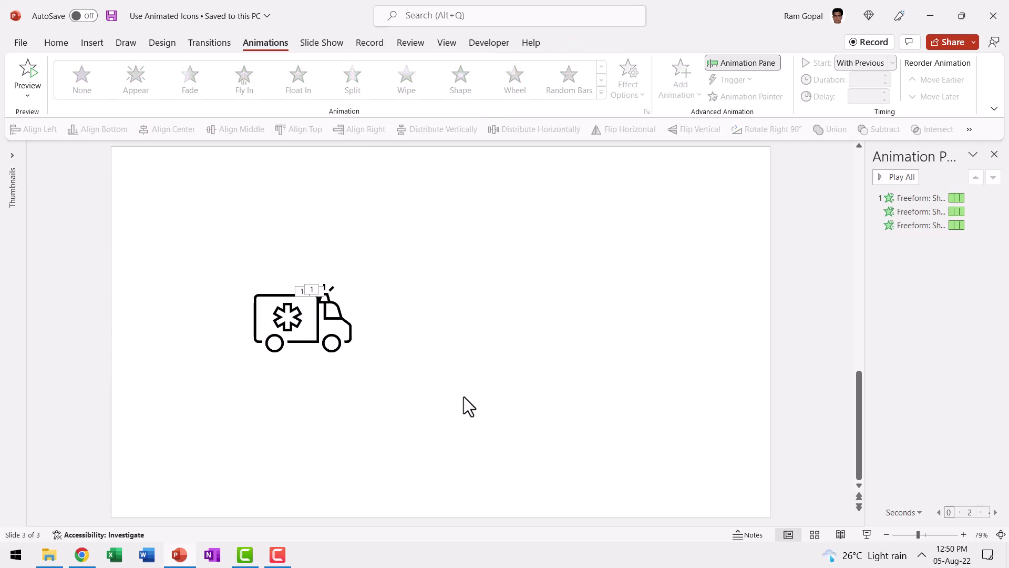
left_click(289, 319)
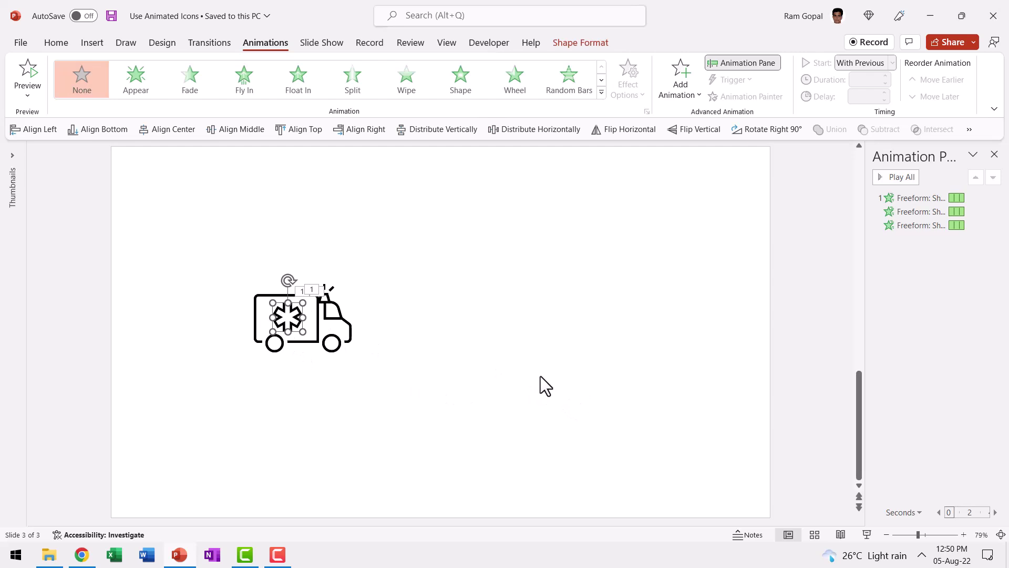
- Give the asterisk a Spin emphasis set to a quarter turn
left_click(605, 92)
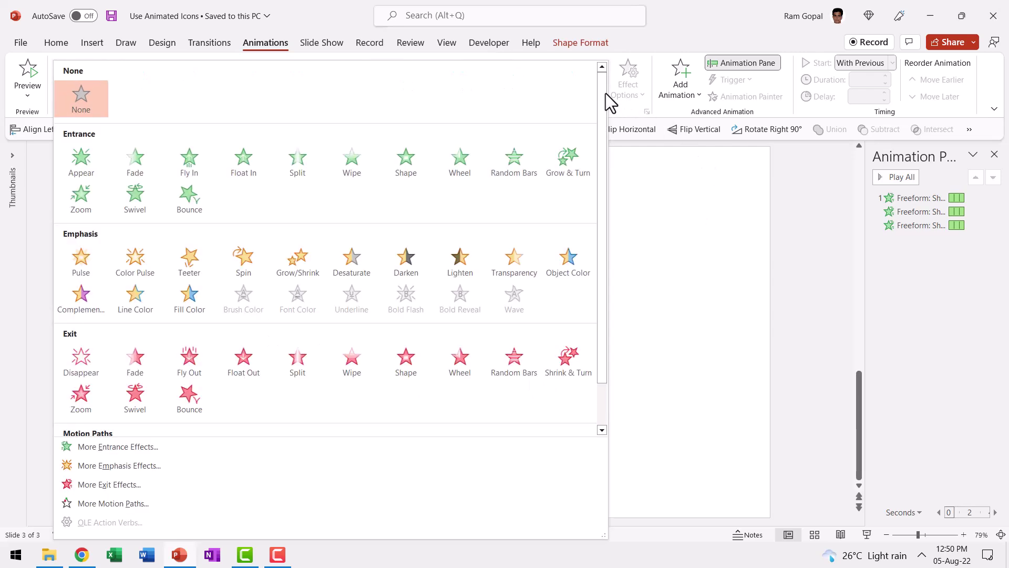
left_click(235, 263)
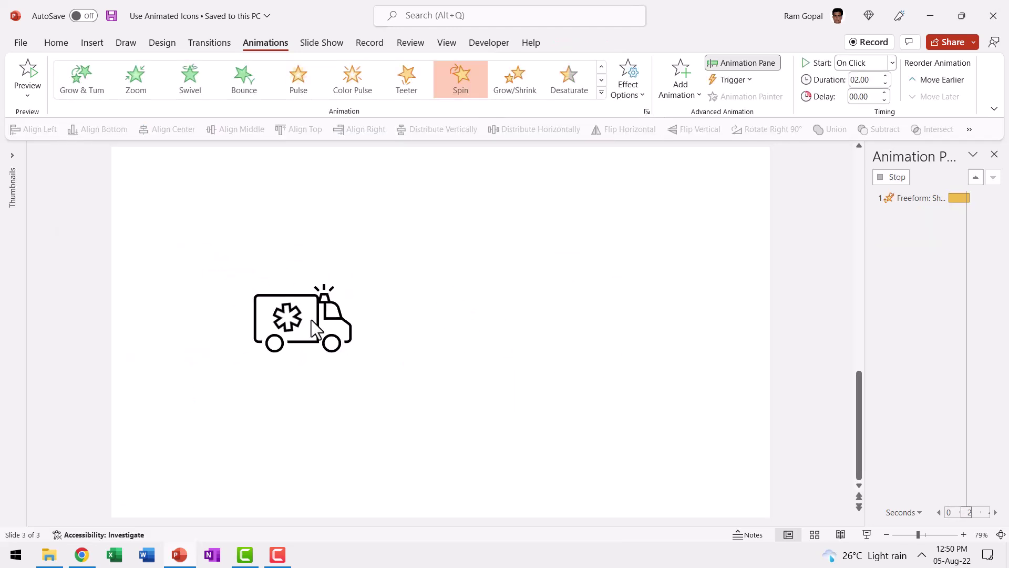
left_click(631, 90)
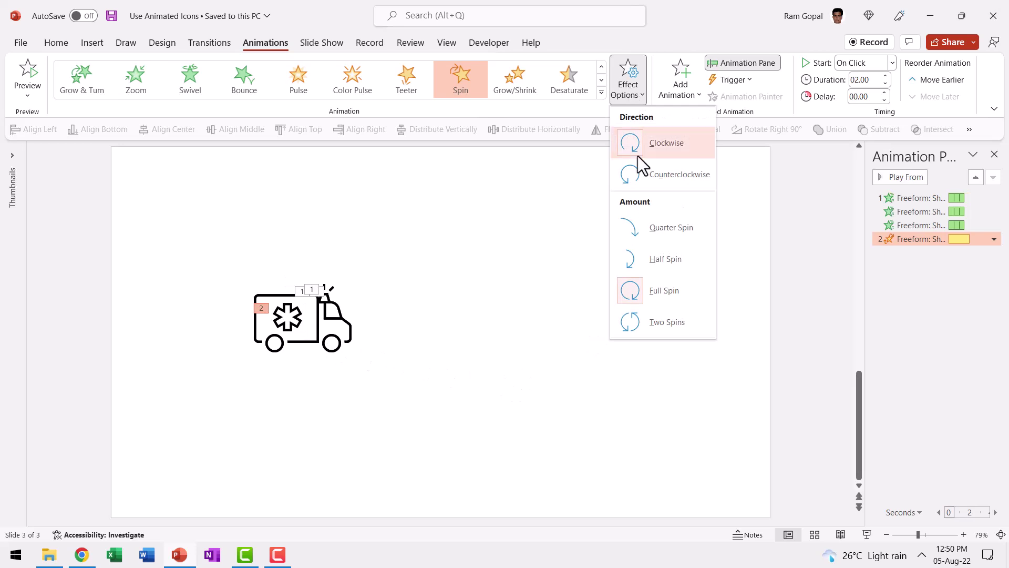
left_click(670, 258)
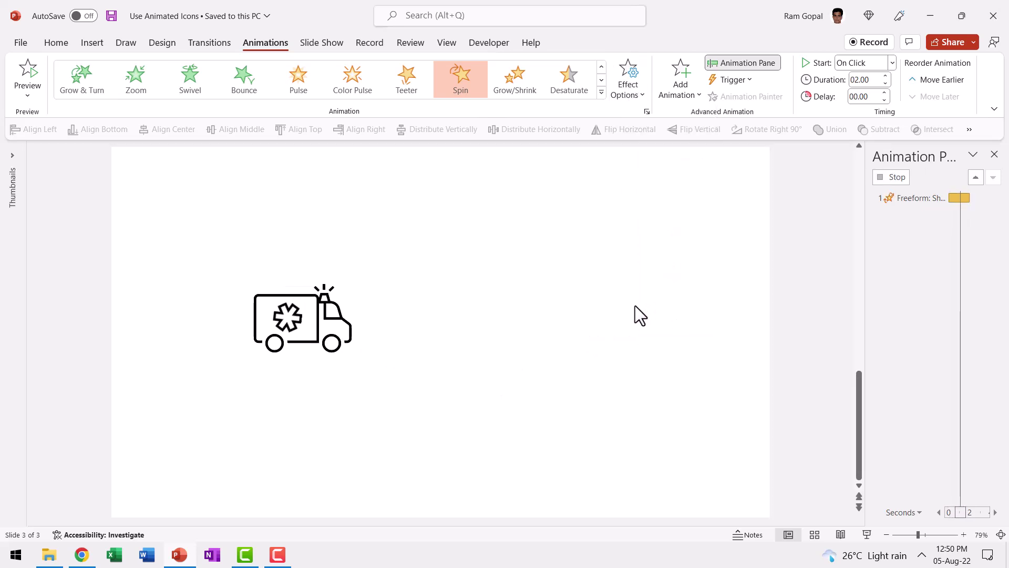
left_click(643, 94)
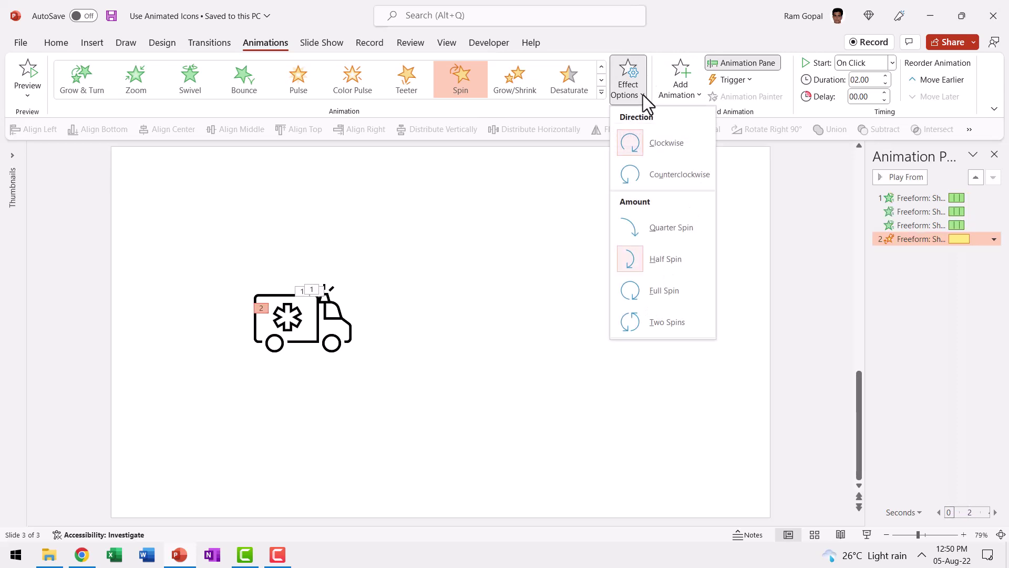
left_click(671, 227)
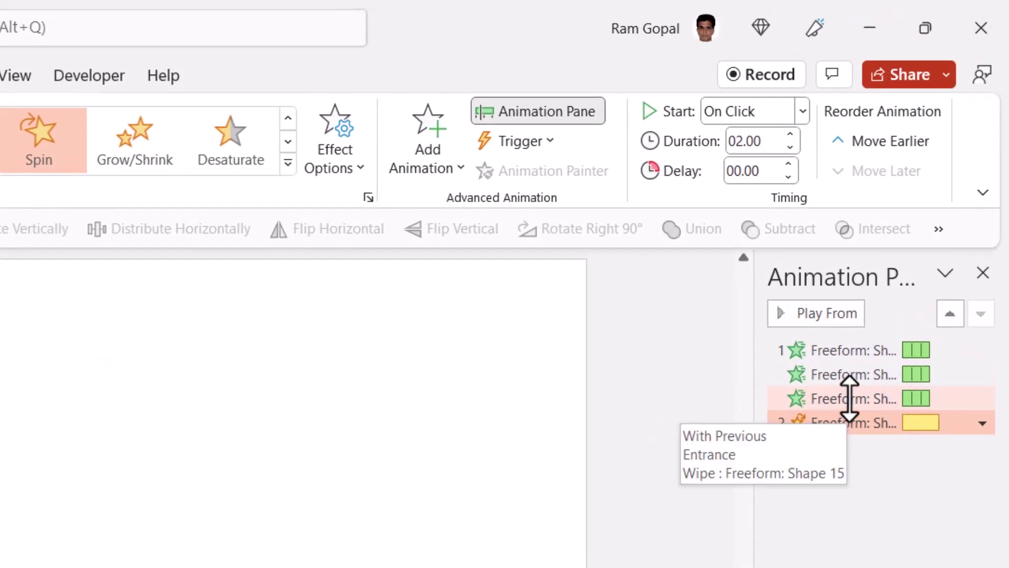
- Set the Spin animation to 1.50 seconds, starting With Previous
left_click(841, 398)
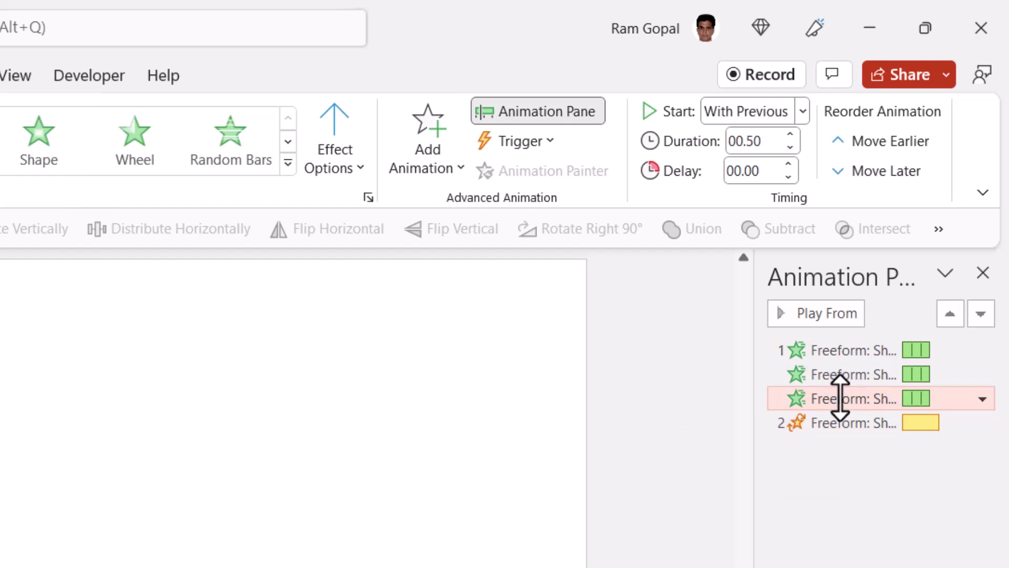
left_click(837, 422)
left_click(790, 147)
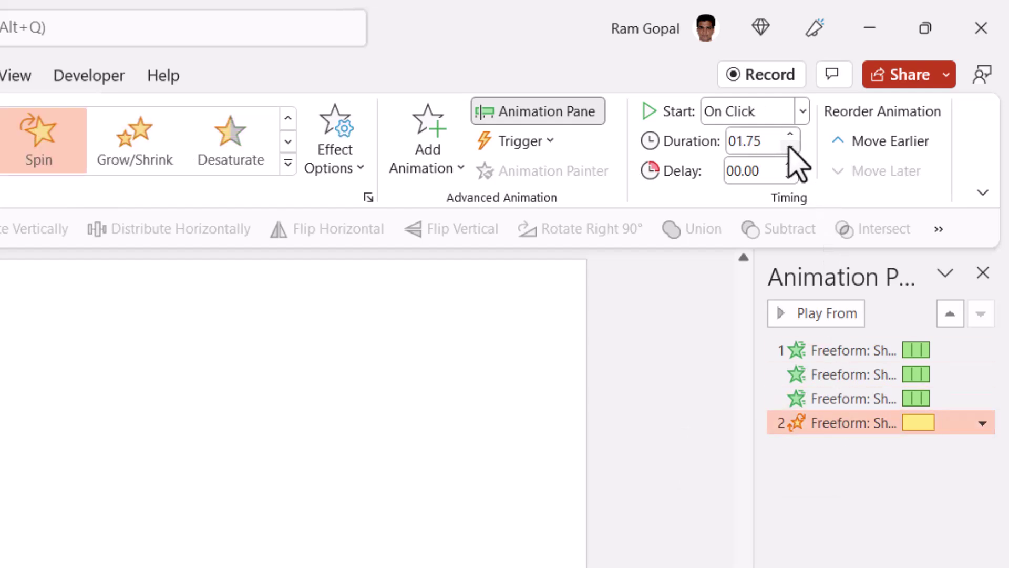
left_click(790, 147)
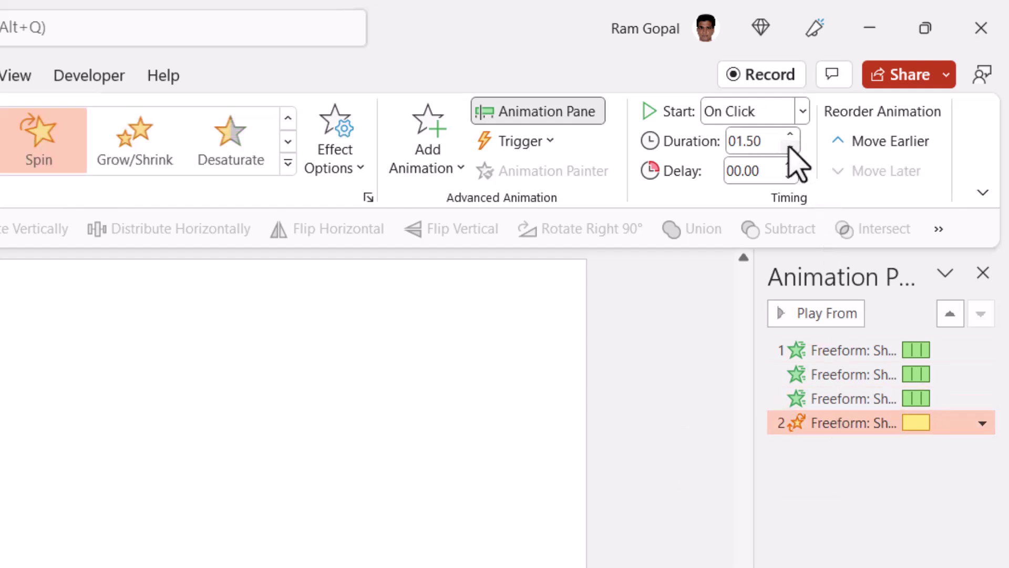
left_click(749, 113)
left_click(749, 169)
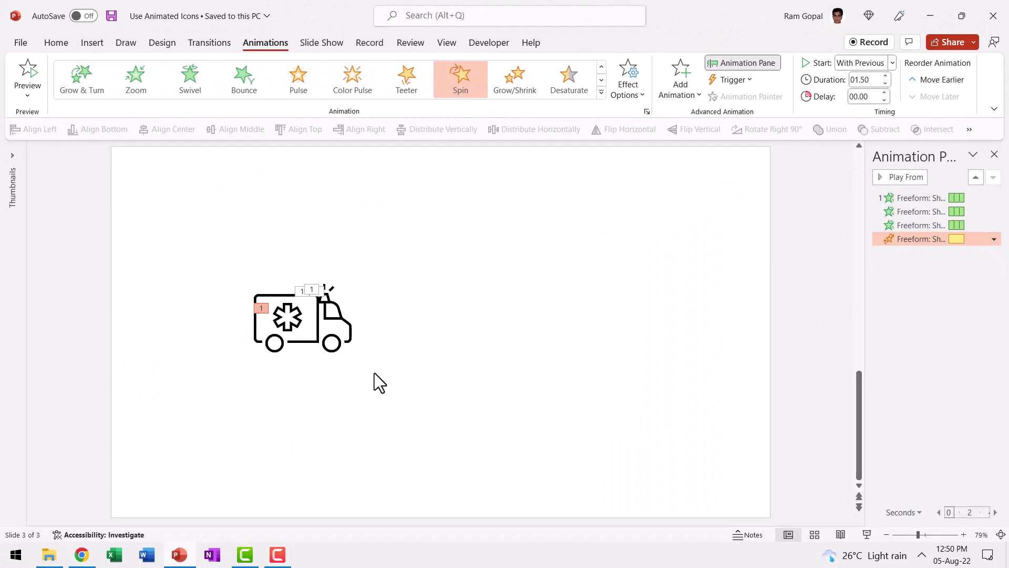
- Group all the ambulance outline shapes except the asterisk
left_click_drag(367, 364, 214, 279)
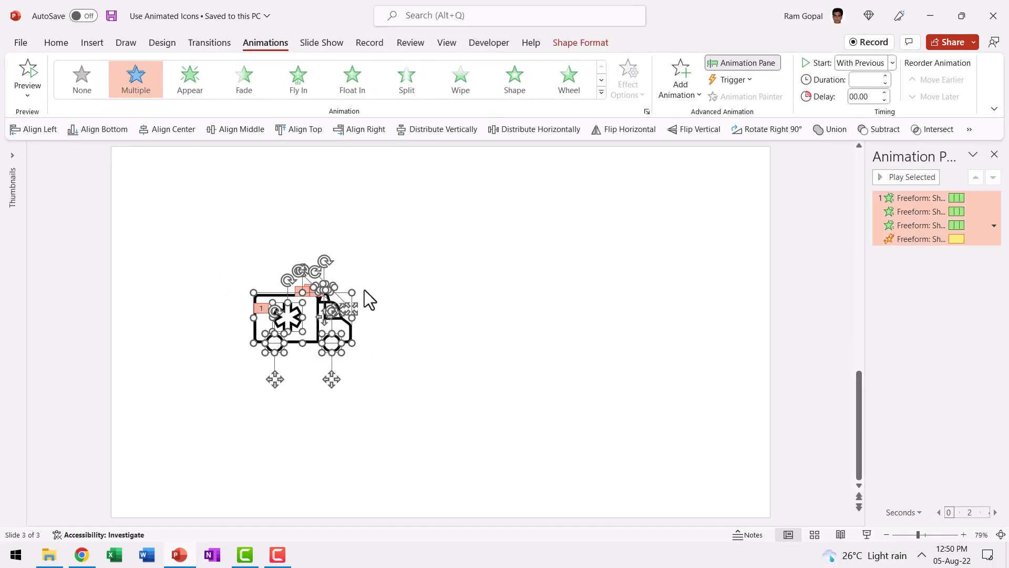
left_click_drag(371, 295, 292, 270)
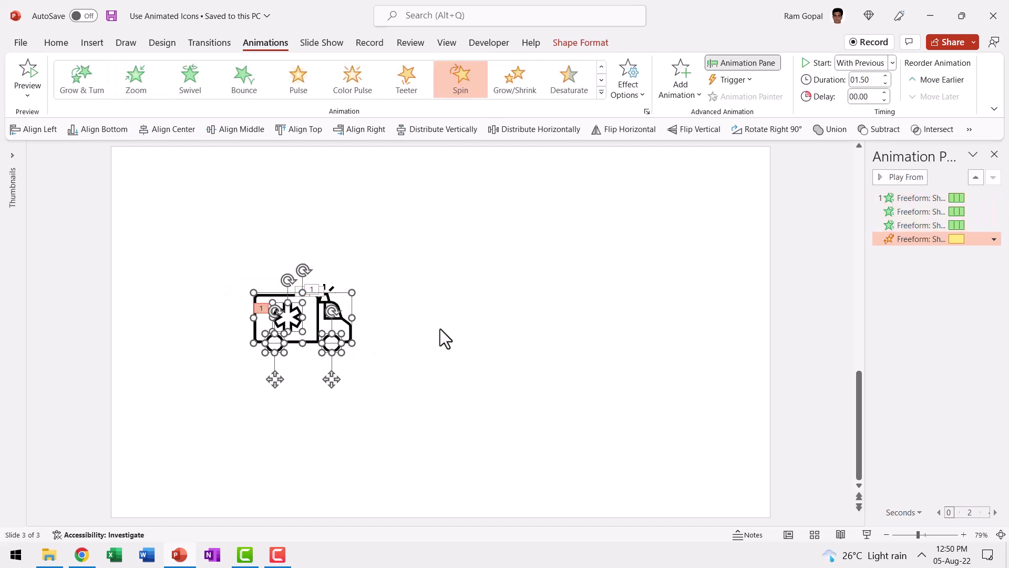
left_click(294, 310, "shift")
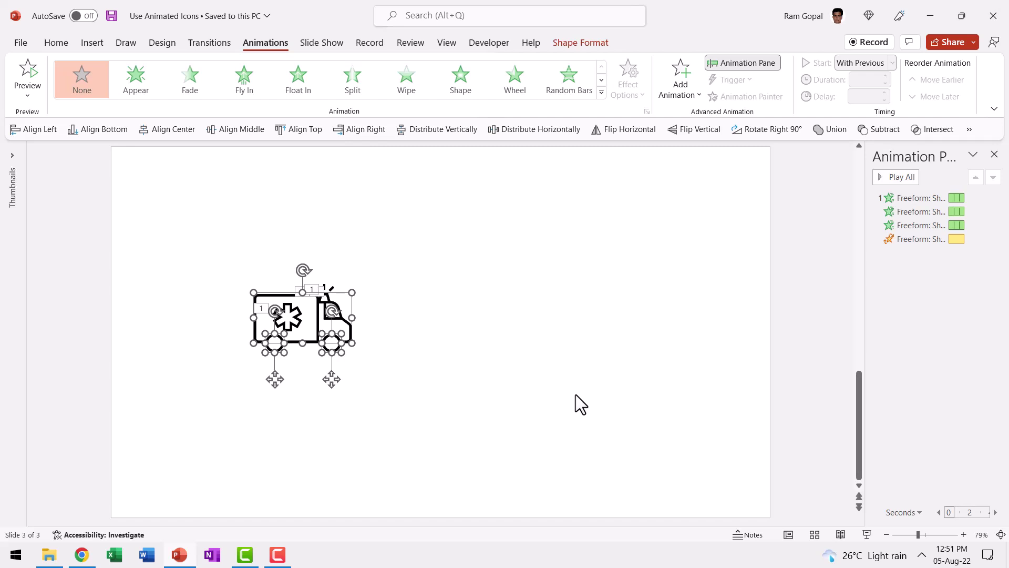
key("ctrl+g")
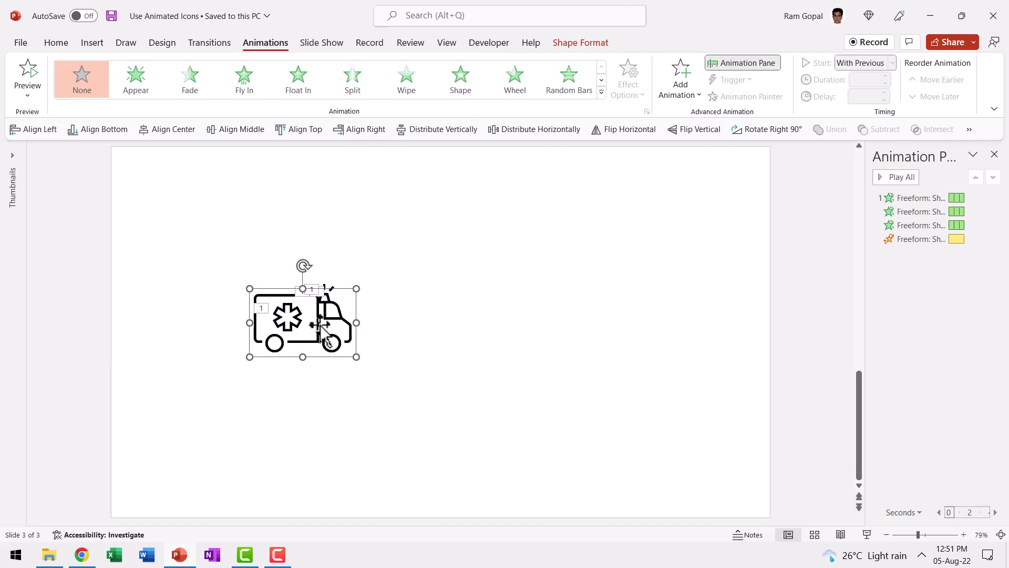
- Give the group a Fly In from Left entrance, first in order, with a 0.22 s bounce end
left_click(247, 84)
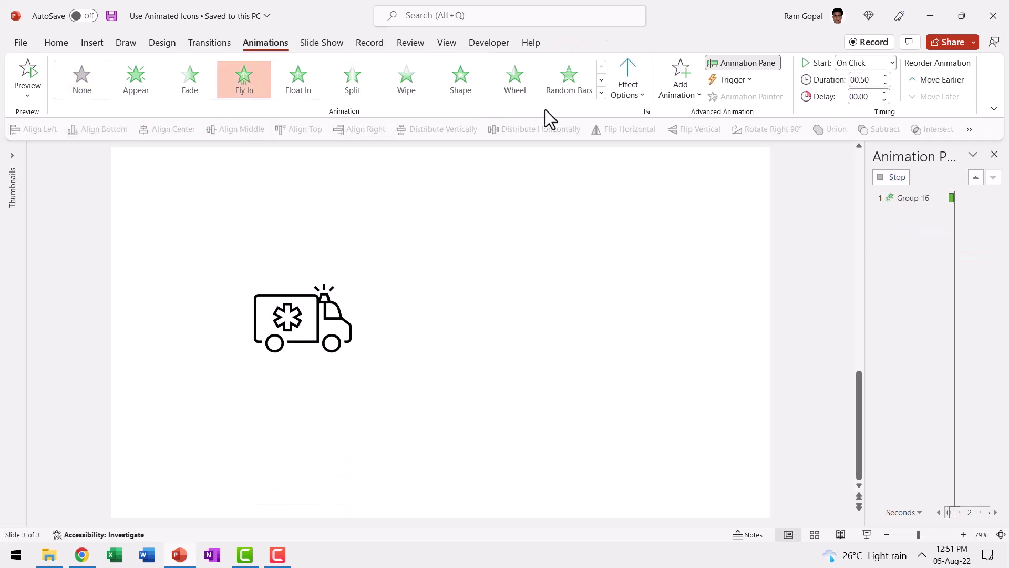
left_click(630, 88)
left_click(675, 205)
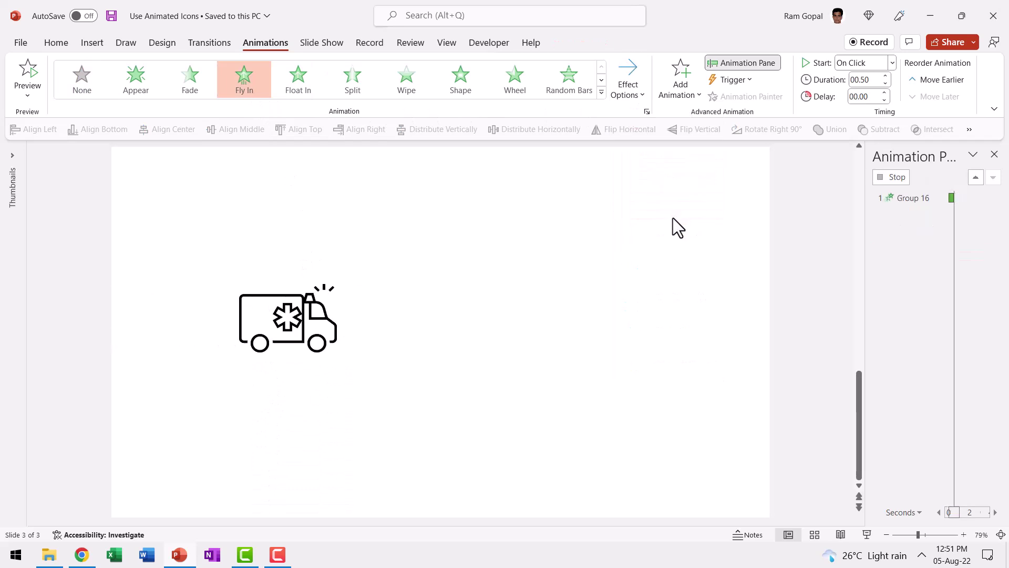
left_click_drag(909, 254, 910, 195)
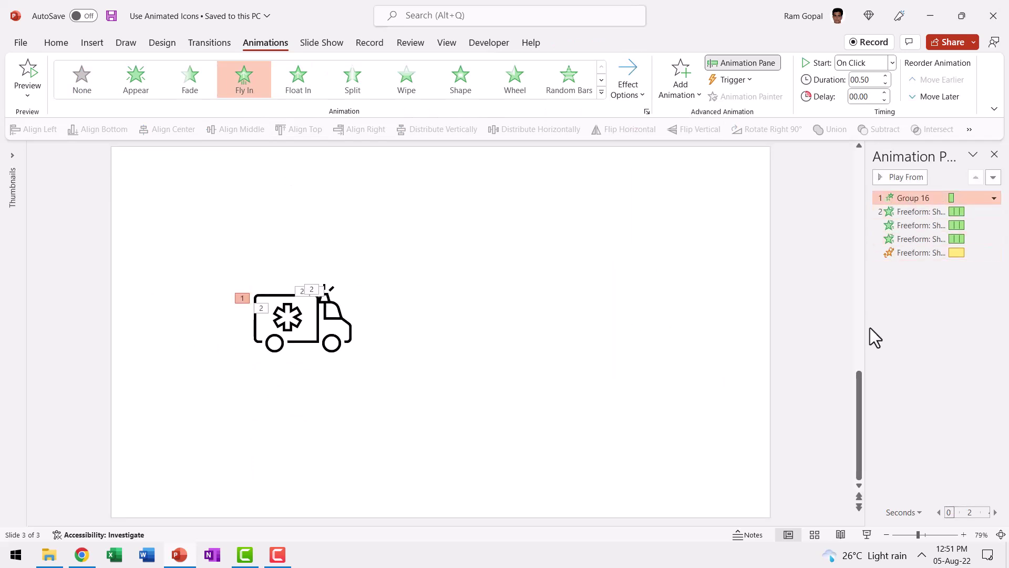
left_click(994, 198)
left_click(931, 261)
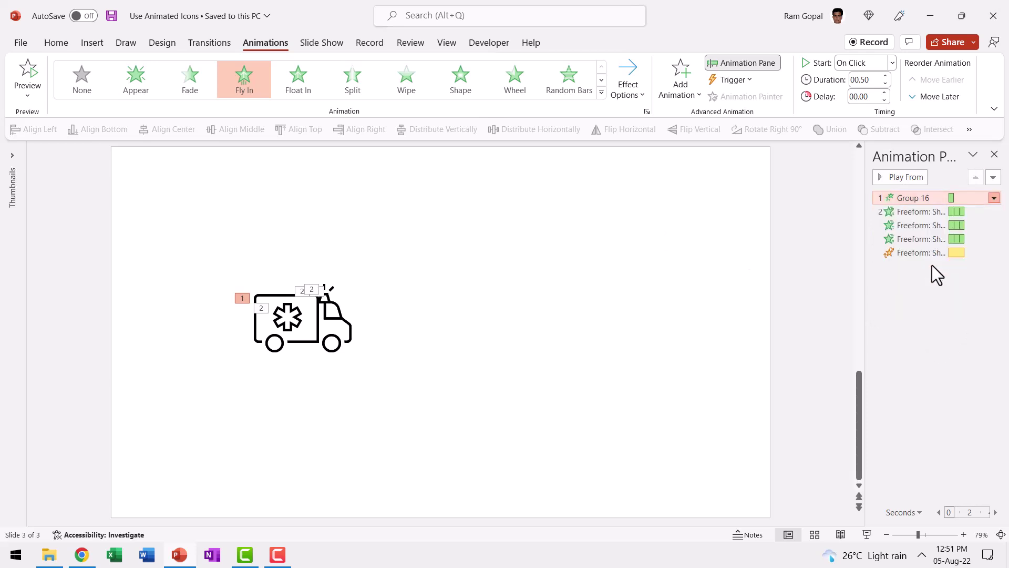
left_click_drag(231, 260, 248, 263)
left_click(295, 372)
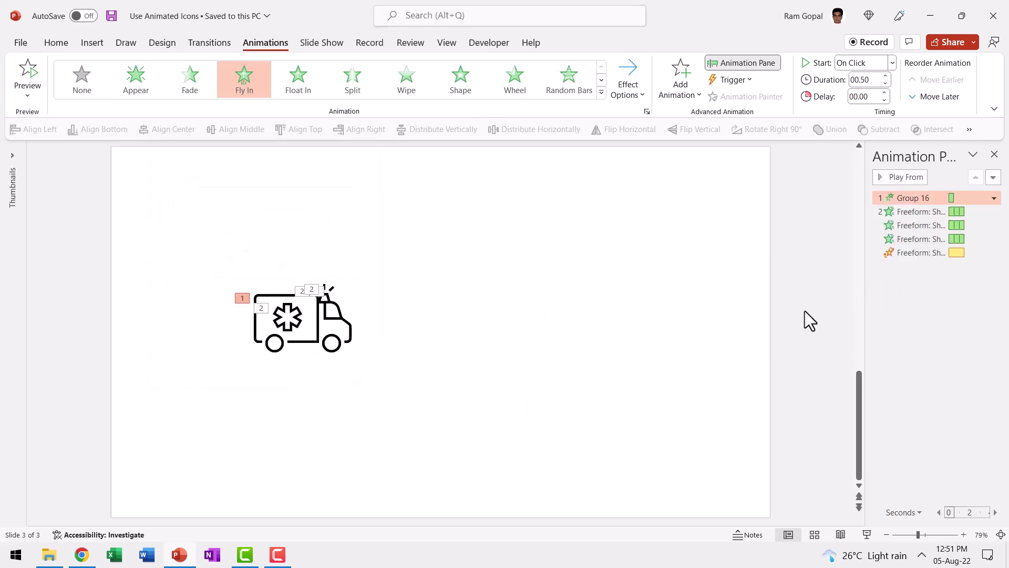
- Make the following siren Wipe animation start After Previous
left_click(908, 211)
left_click(873, 61)
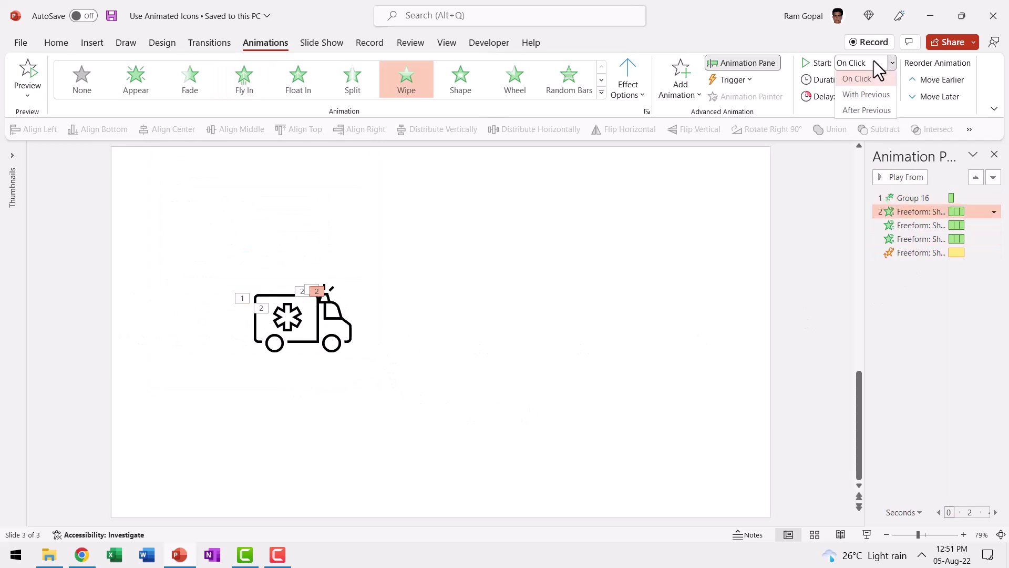
left_click(866, 109)
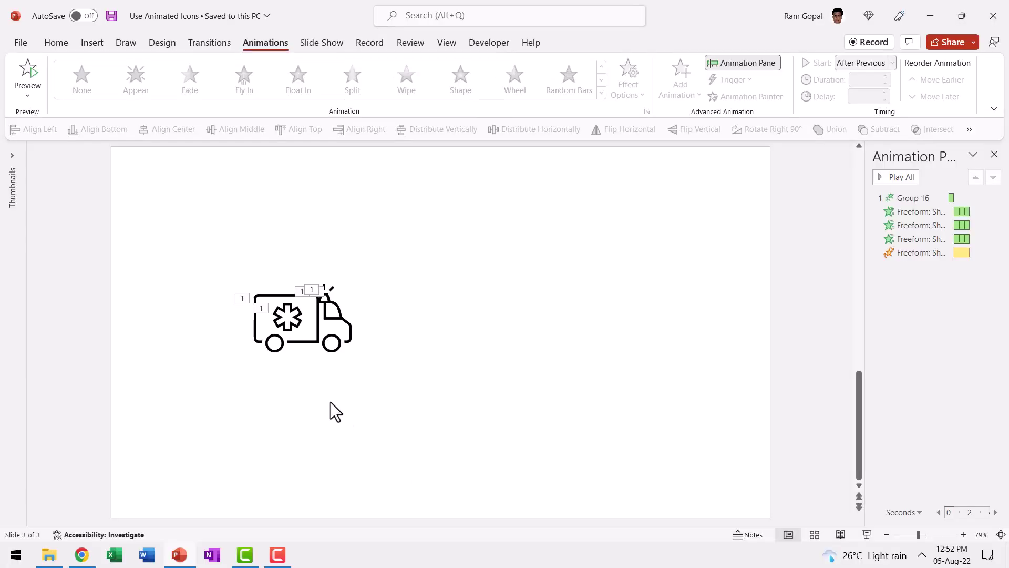
- Add a Fade entrance to the asterisk, ordered before its Spin and starting With Previous
left_click(299, 314)
left_click(674, 95)
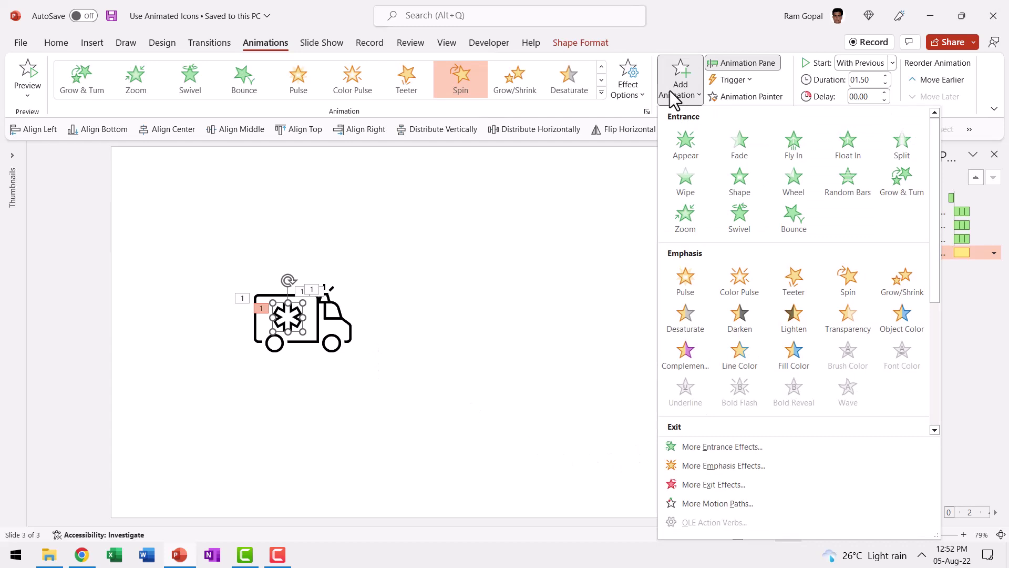
left_click(743, 154)
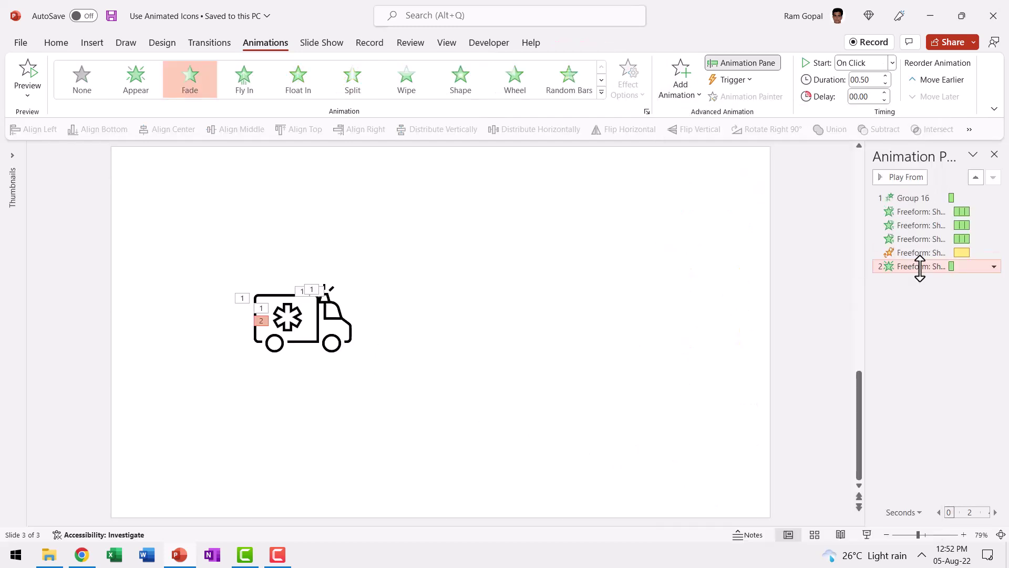
left_click_drag(920, 268, 925, 249)
left_click(859, 62)
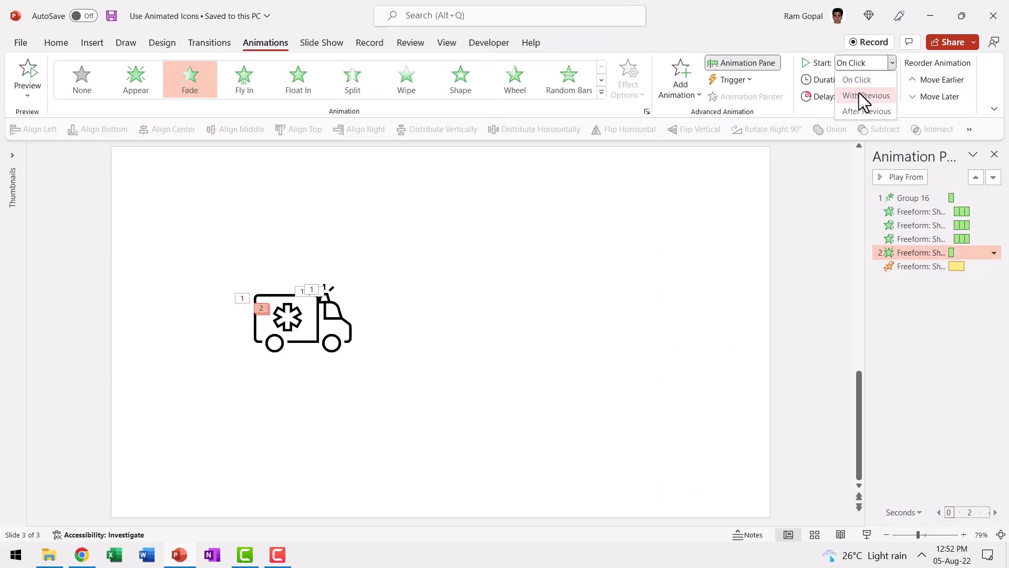
left_click(858, 92)
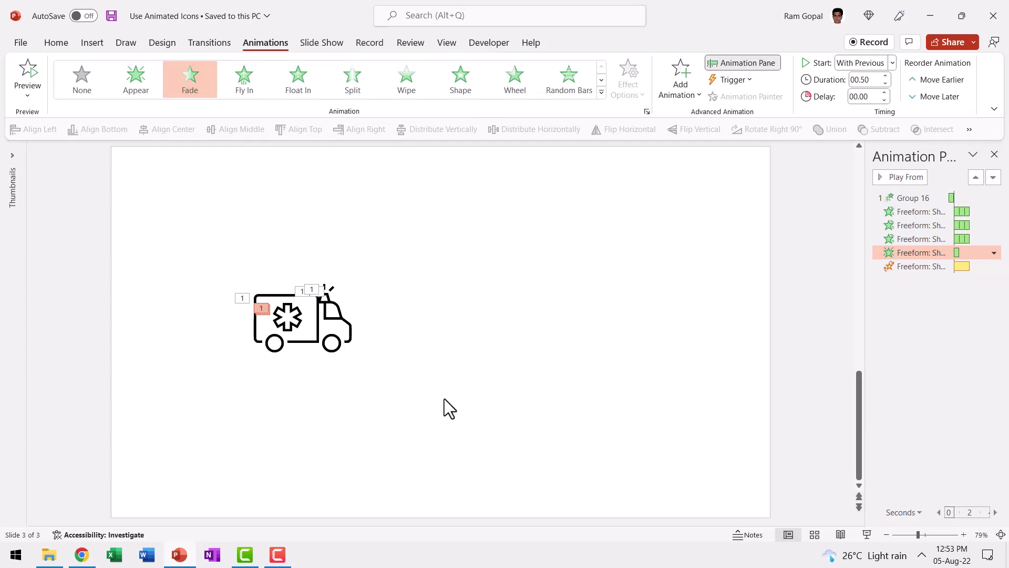
- Bring up the Icons picker from the Insert commands for blank slide 4
left_click(100, 43)
left_click(275, 95)
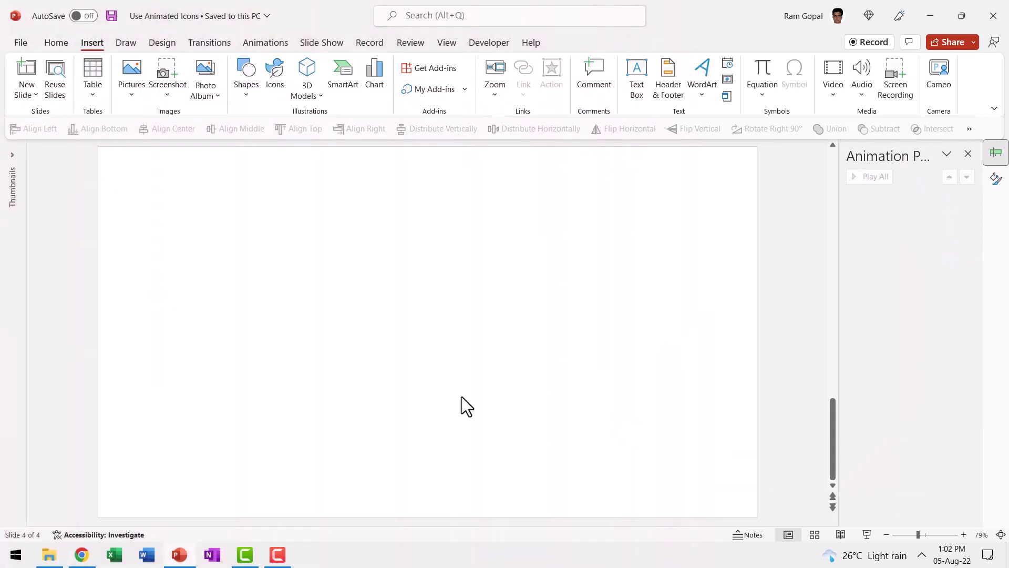
- Insert the balance-scales icon found by searching 'security', enlarged to 2.27" and placed left
left_click(279, 84)
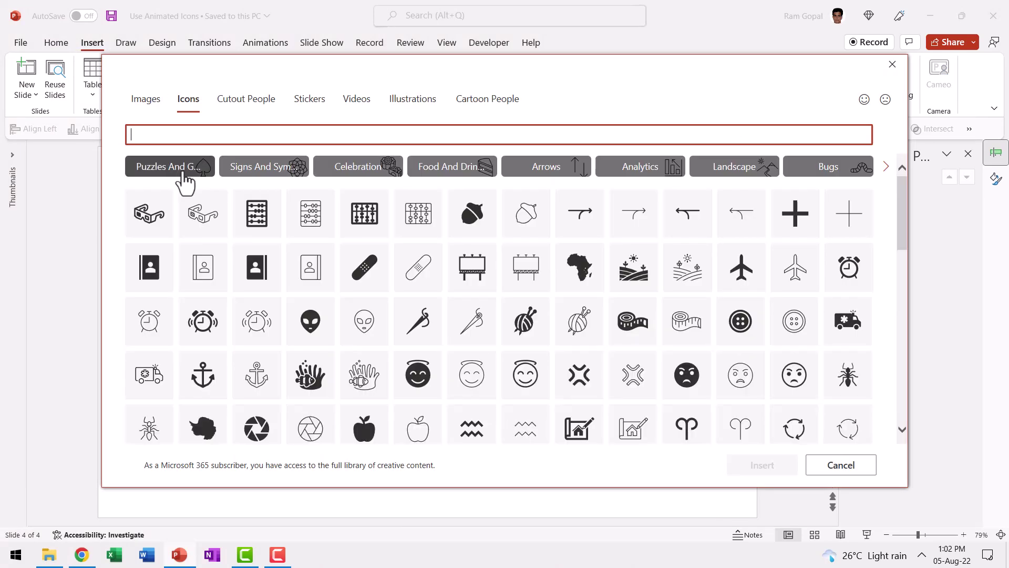
type("security")
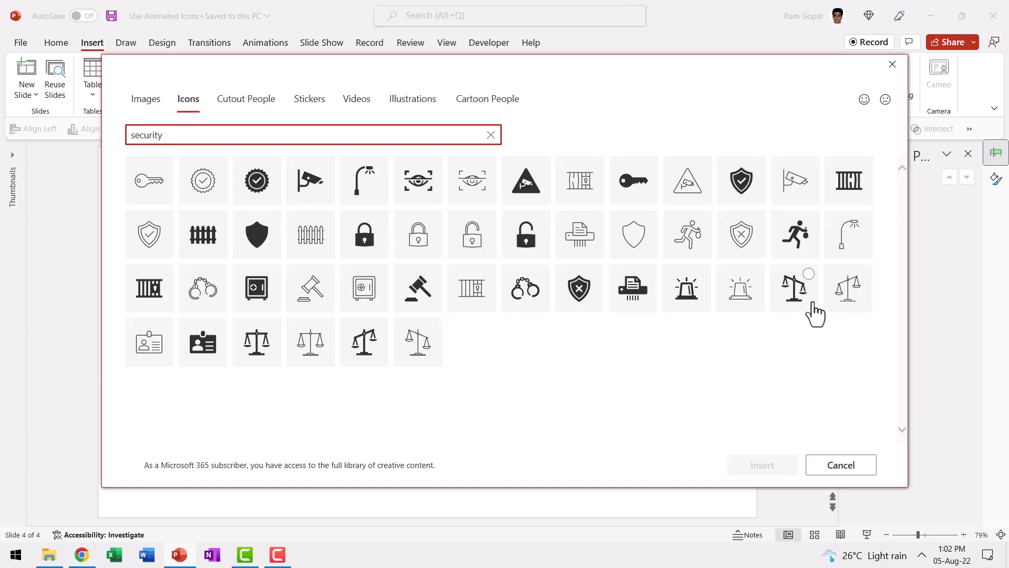
left_click(849, 300)
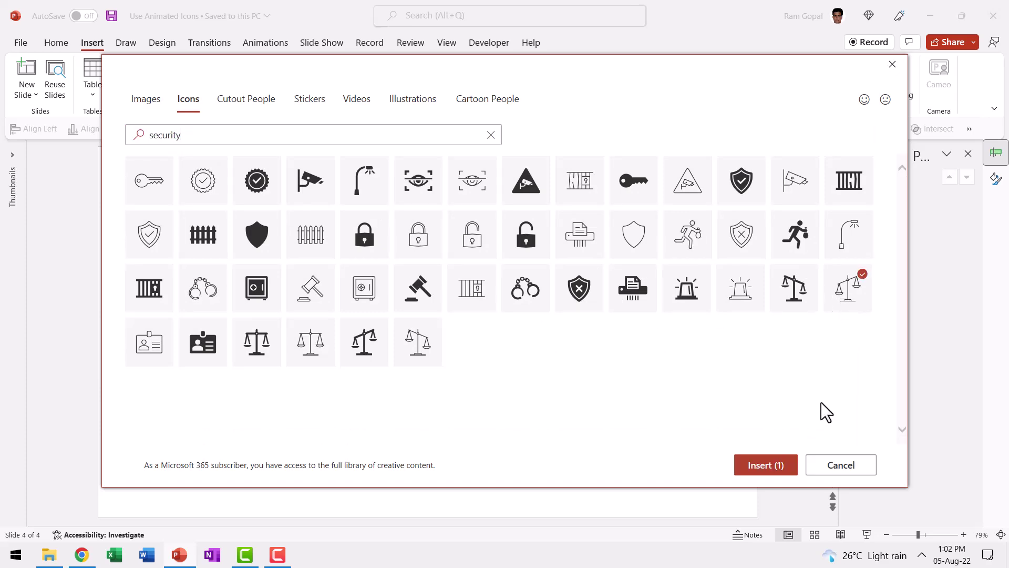
left_click(765, 466)
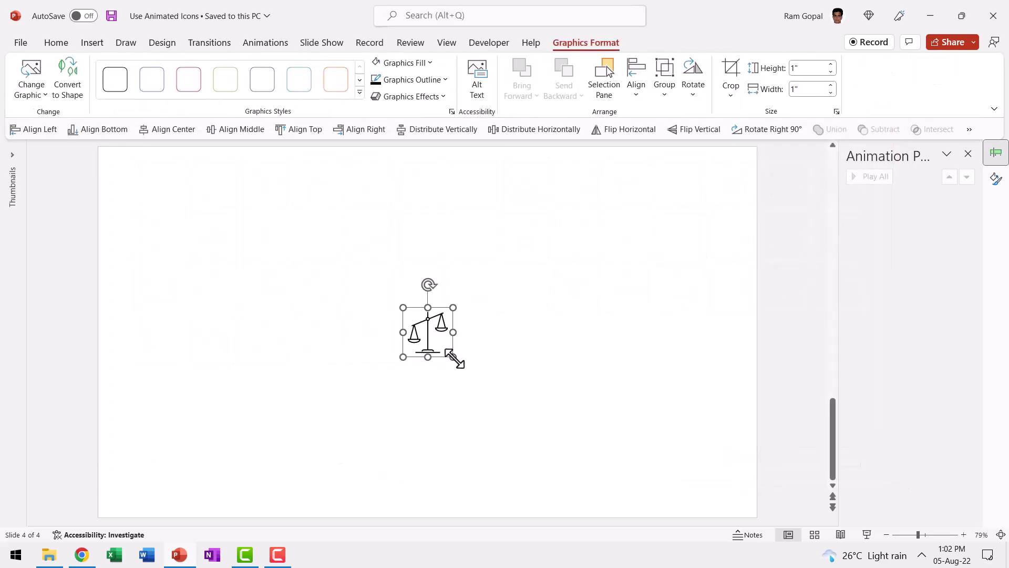
left_click_drag(453, 357, 517, 408)
left_click_drag(471, 338, 269, 295)
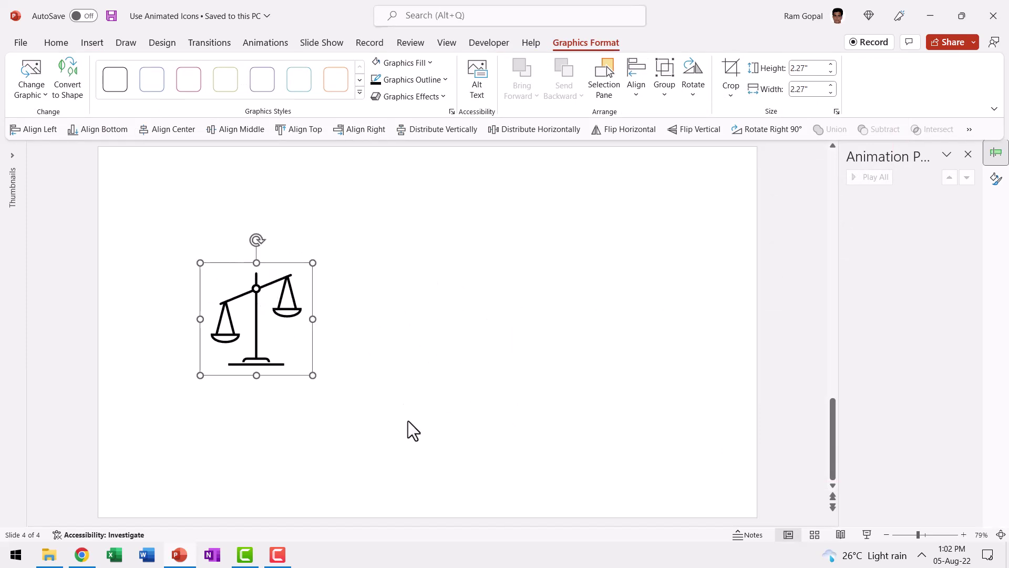
- Convert the scales icon to shapes and ungroup it into separate parts
right_click(287, 316)
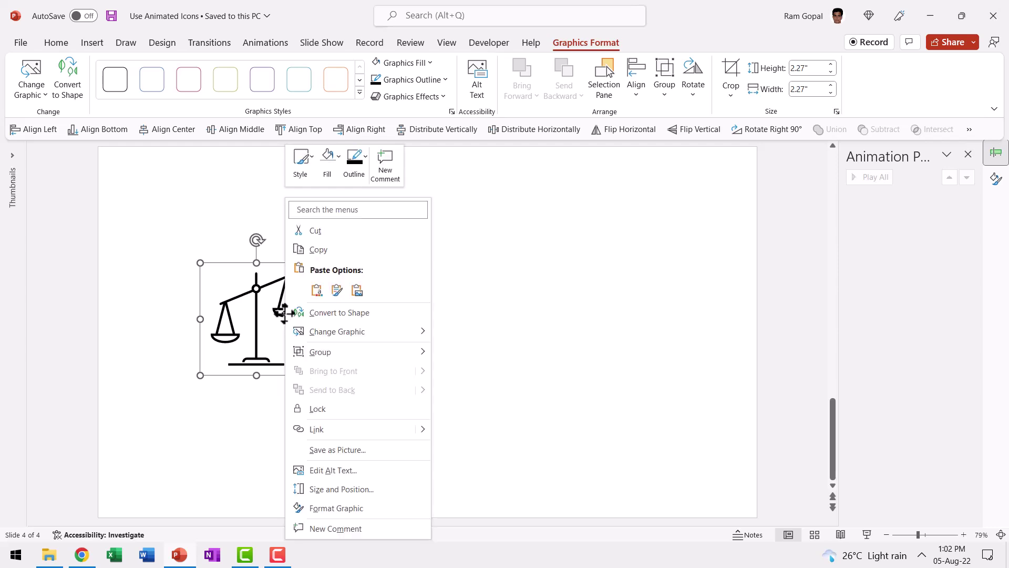
left_click(318, 314)
right_click(289, 316)
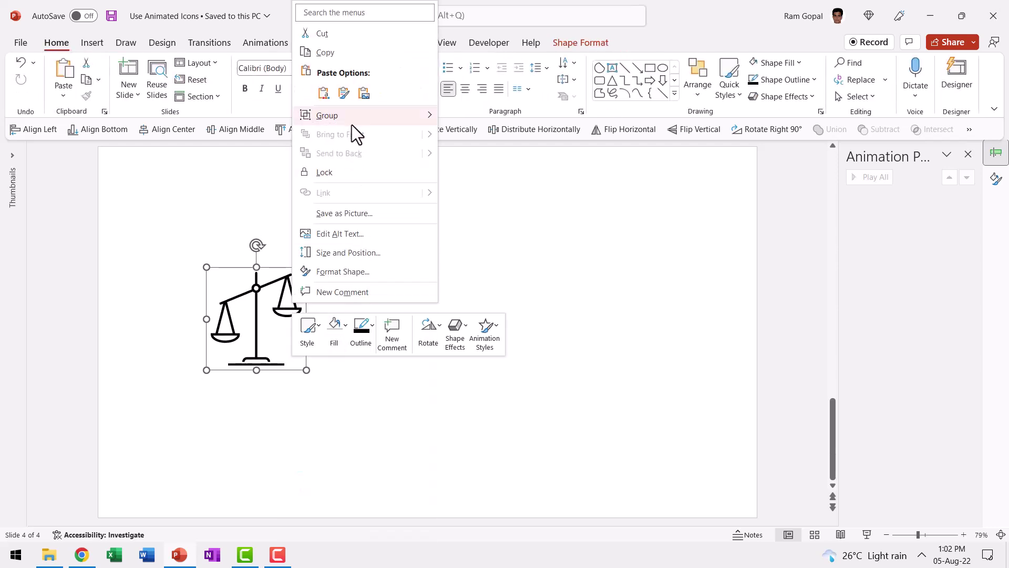
mouse_move(408, 126)
left_click(476, 156)
left_click(419, 339)
- Test-move the scales off the base line, then undo to restore their position
left_click_drag(308, 277, 400, 256)
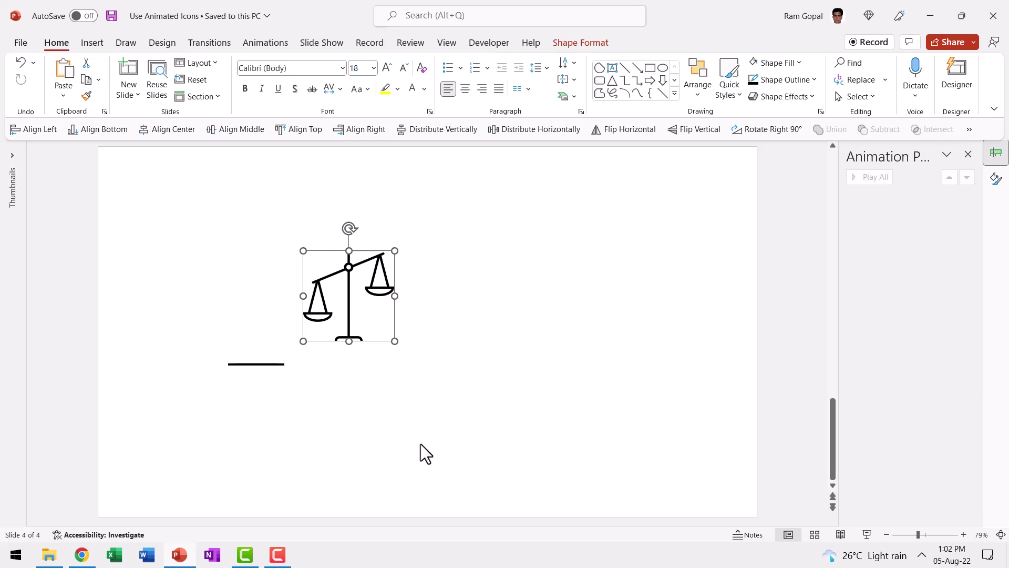
key("ctrl+z")
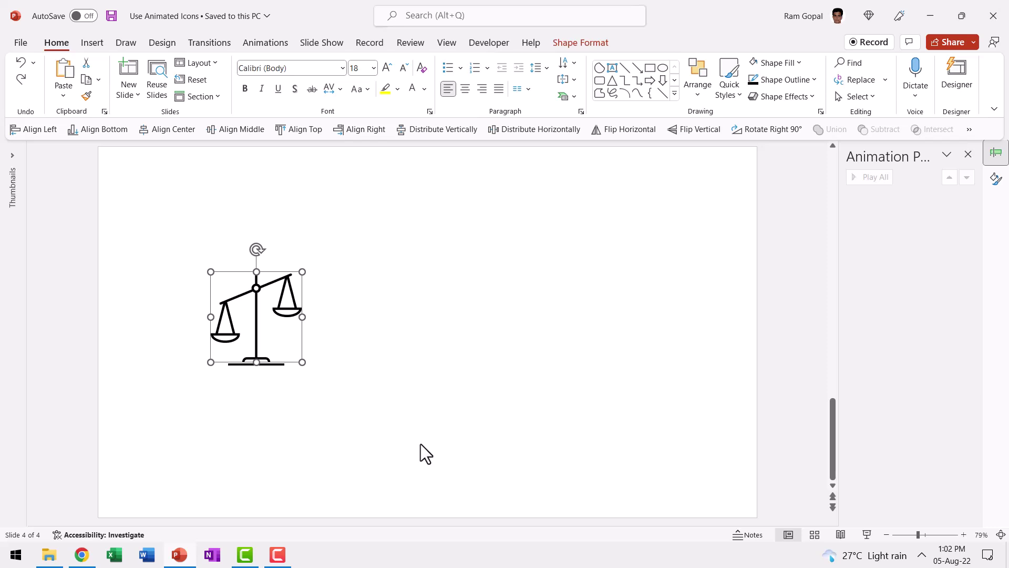
left_click(421, 444)
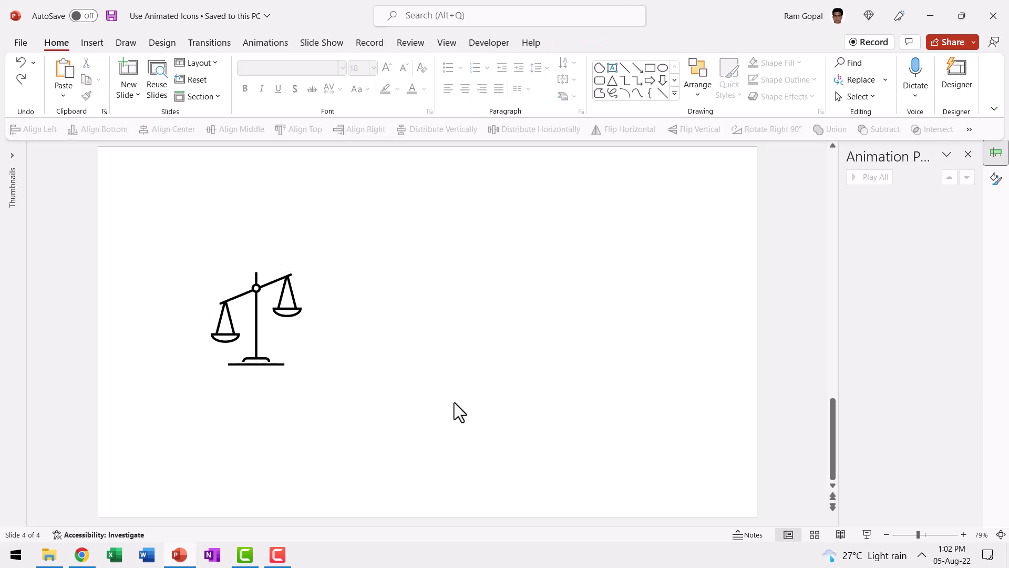
- Draw a vertical stand line, then duplicate it, rotate the copy 90° and centre it across as the beam
left_click(625, 70)
left_click_drag(495, 262, 495, 351)
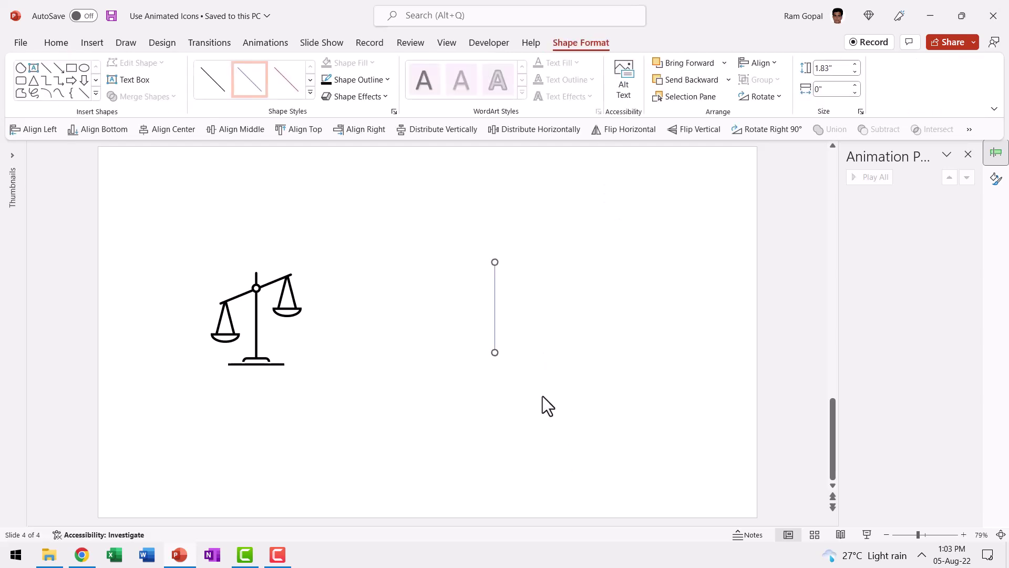
key("ctrl+d")
left_click(764, 130)
left_click_drag(519, 313, 512, 281)
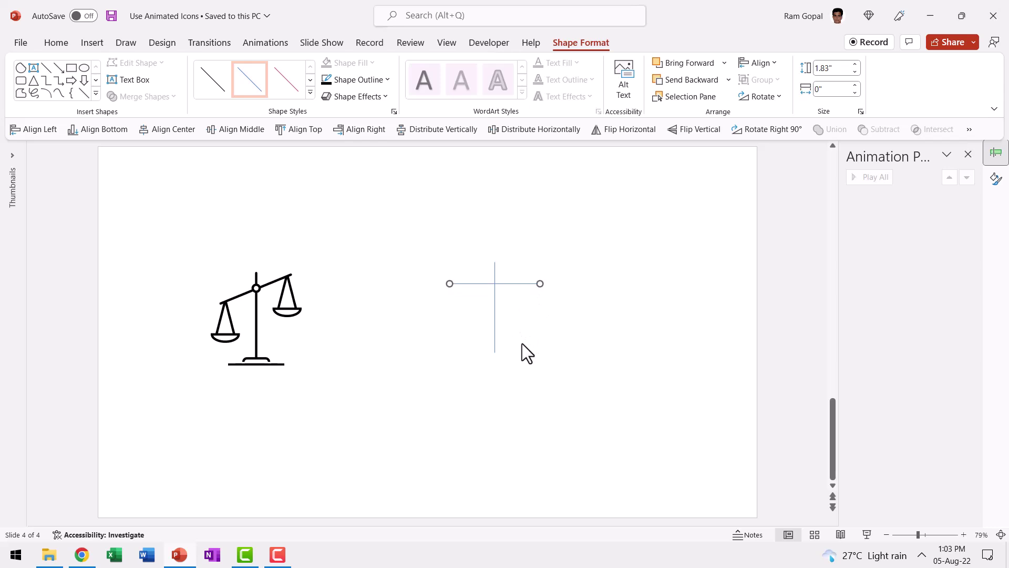
- Add a small triangle under the beam's left end, topped by a half-circle subtracted from a circle
left_click(37, 82)
left_click_drag(452, 284, 468, 316)
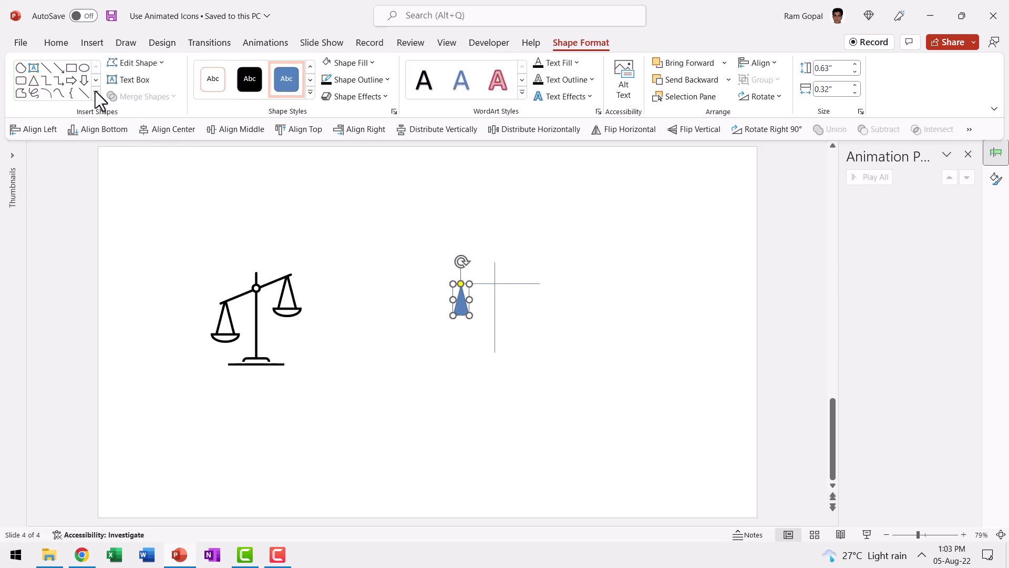
left_click(84, 69)
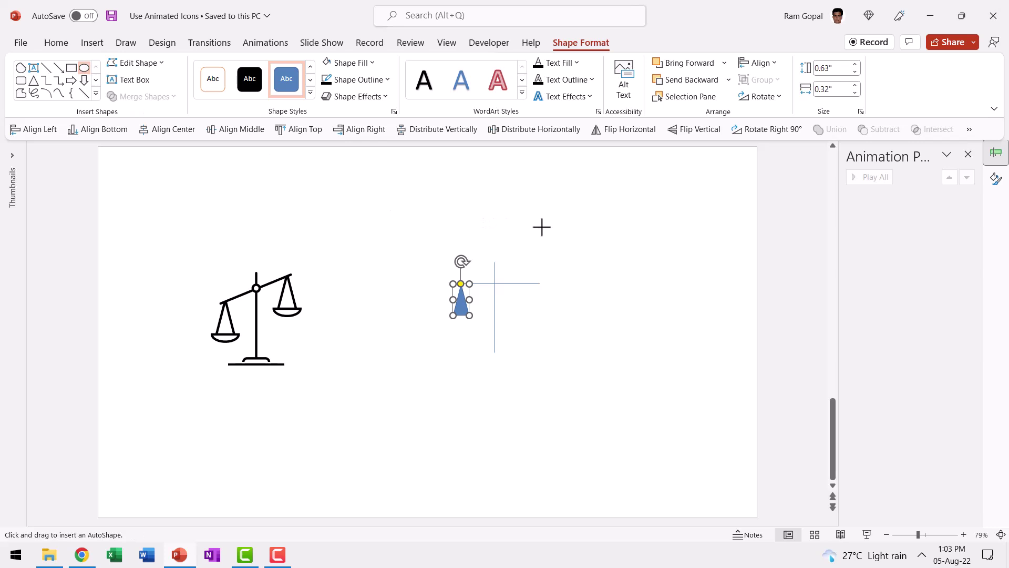
left_click_drag(543, 225, 593, 274)
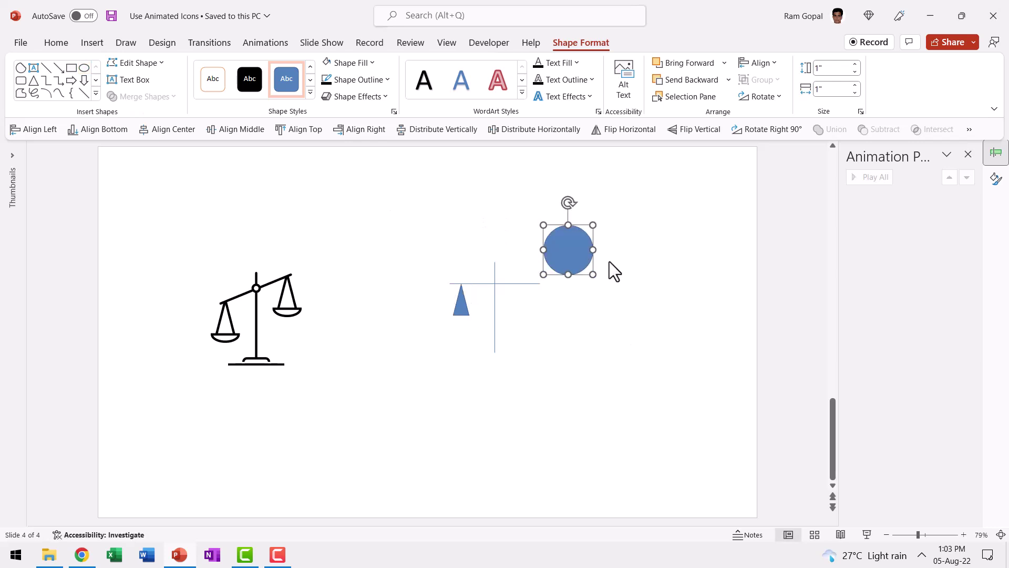
left_click(72, 68)
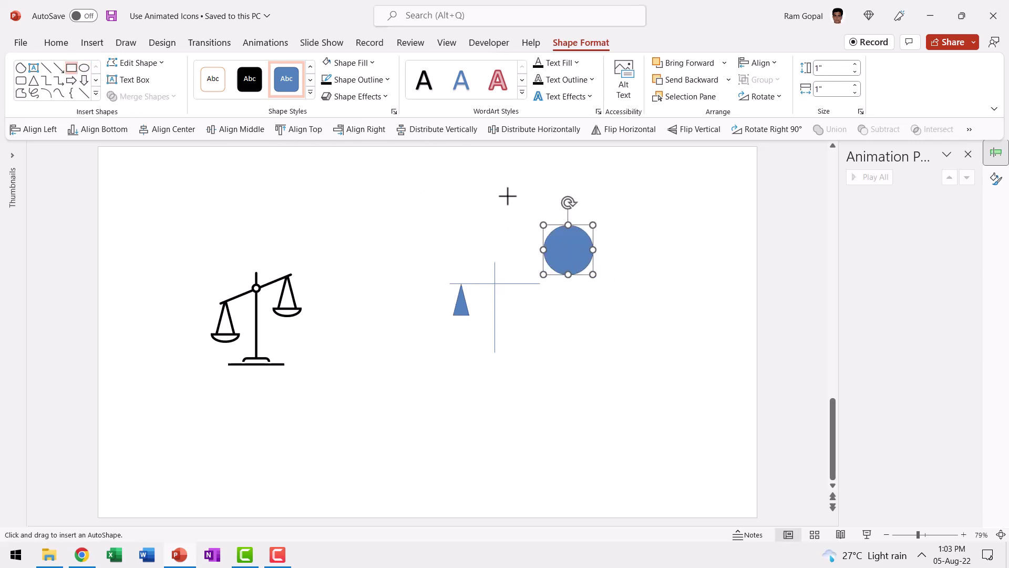
left_click_drag(512, 203, 624, 263)
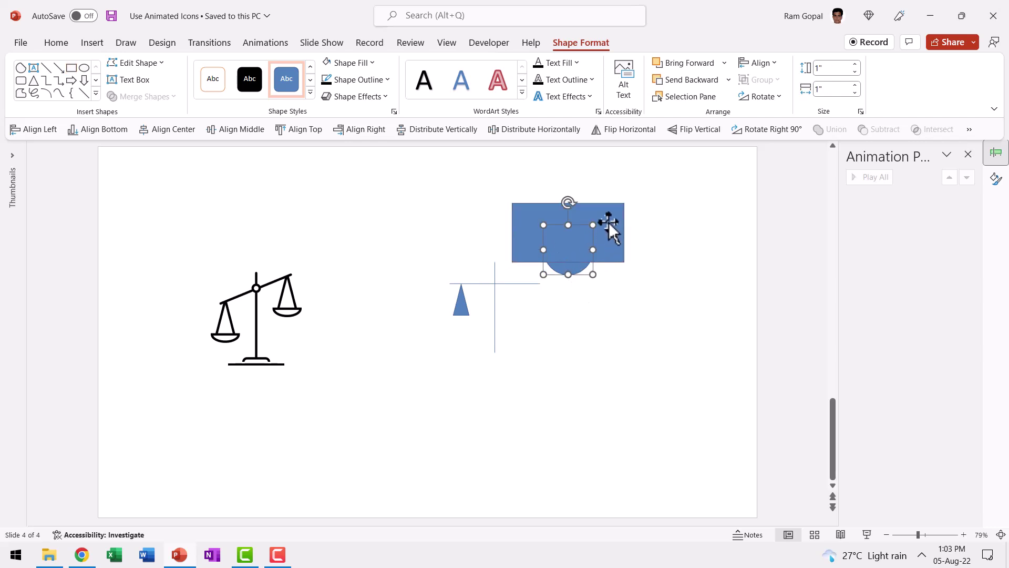
left_click(570, 271)
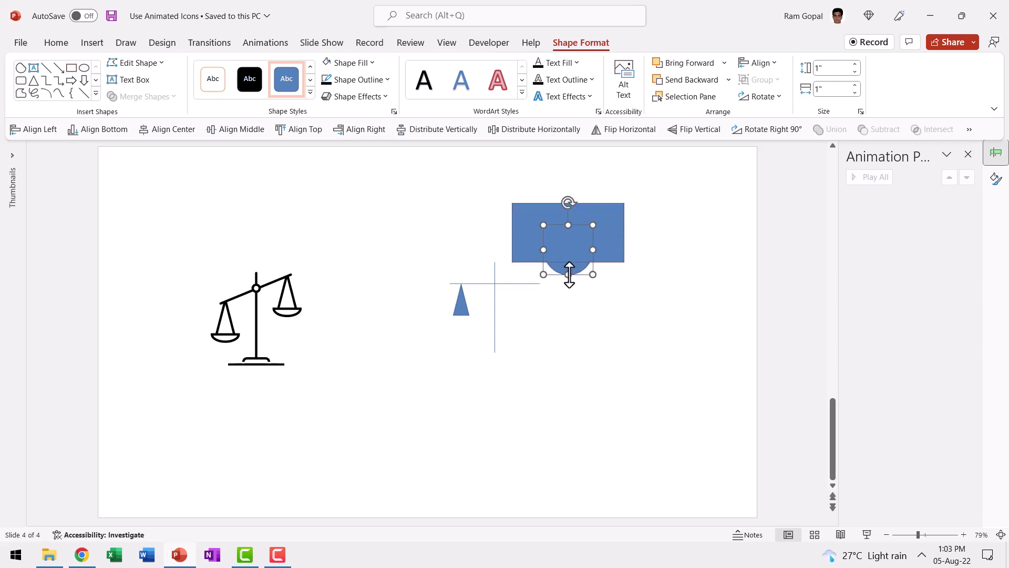
left_click(605, 232, "shift")
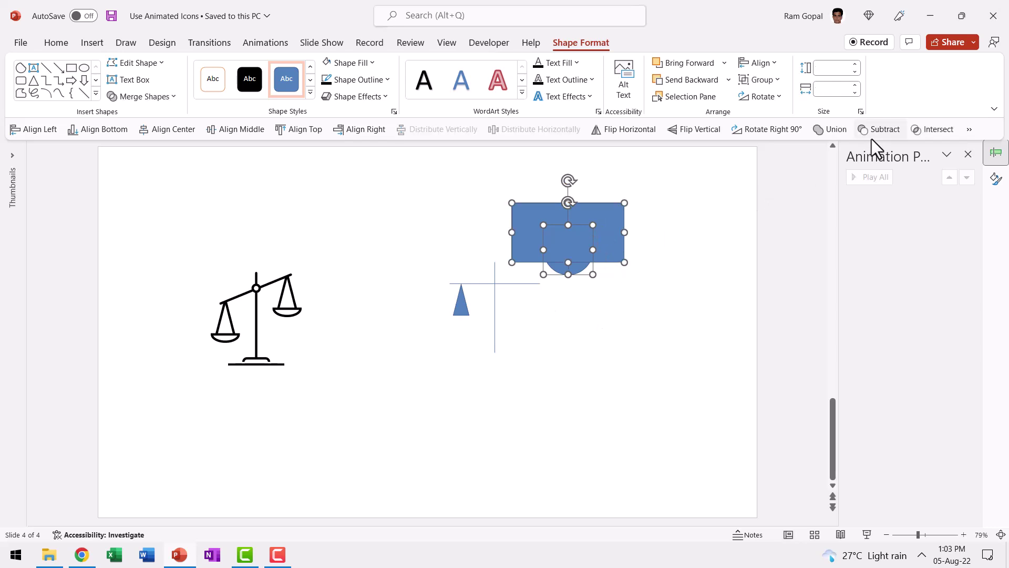
left_click(887, 132)
left_click_drag(573, 268, 412, 267)
- Set the triangle and half-circle pan to No Fill and nudge the half-circle down
left_click(478, 336)
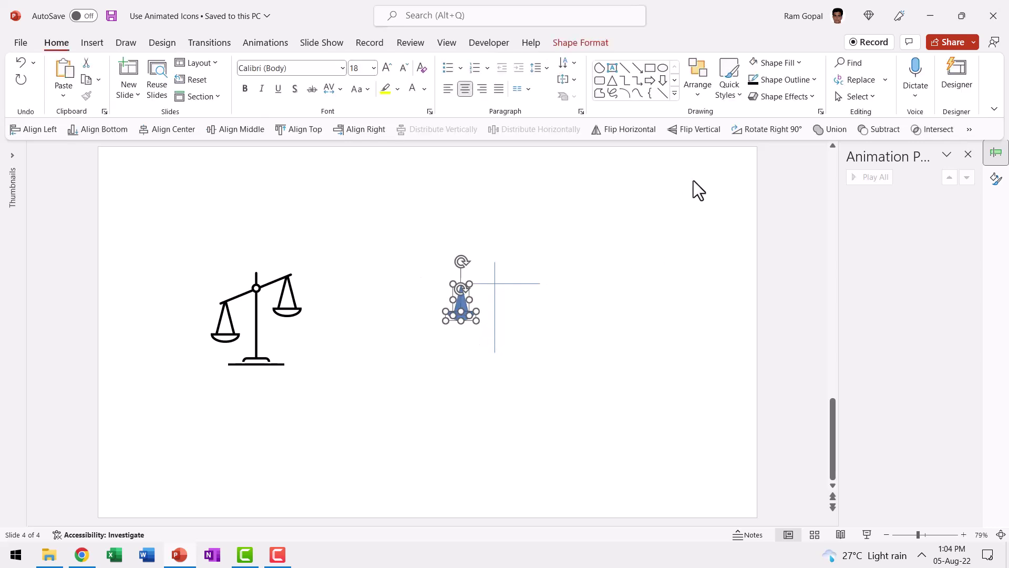
left_click(780, 65)
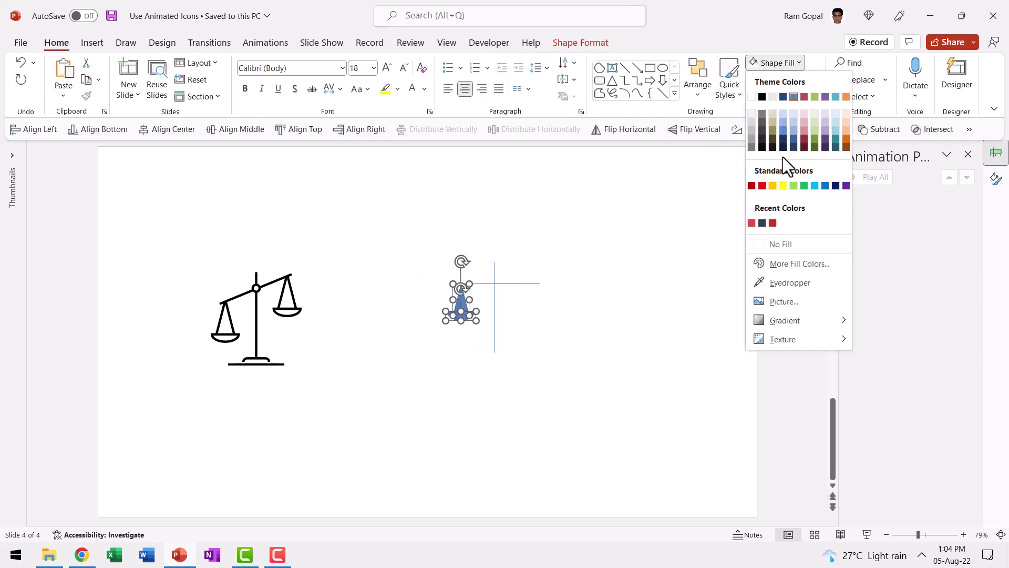
left_click(788, 243)
left_click(460, 318)
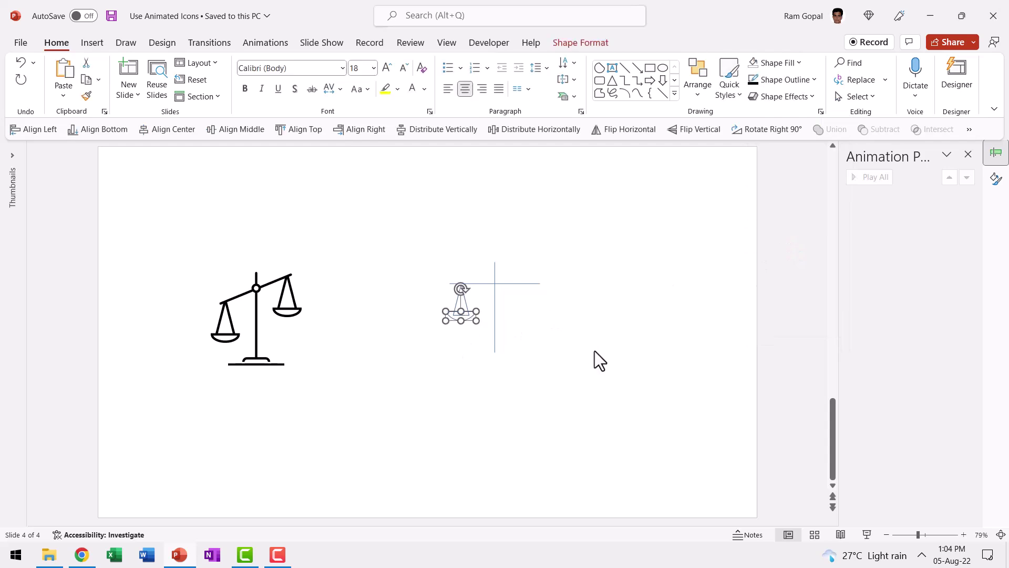
key("Down")
key("Down")
key("Down")
key("Down")
key("Down")
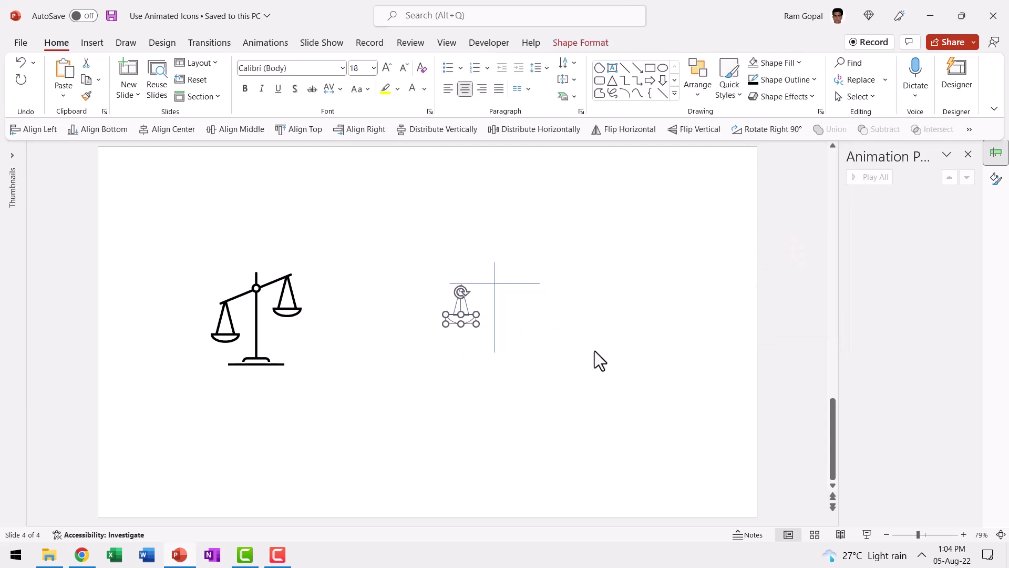
key("Escape")
- Copy the pan under the beam's right end and copy the beam downward as a base line
left_click_drag(480, 351, 552, 294)
key("ctrl+Left")
key("ctrl+Left")
key("ctrl+Left")
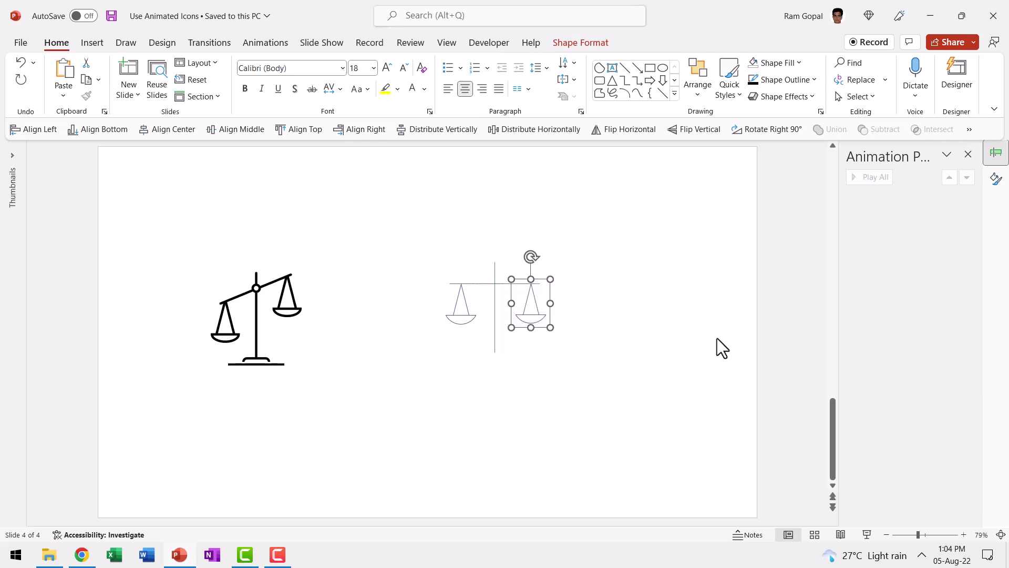
left_click(647, 363)
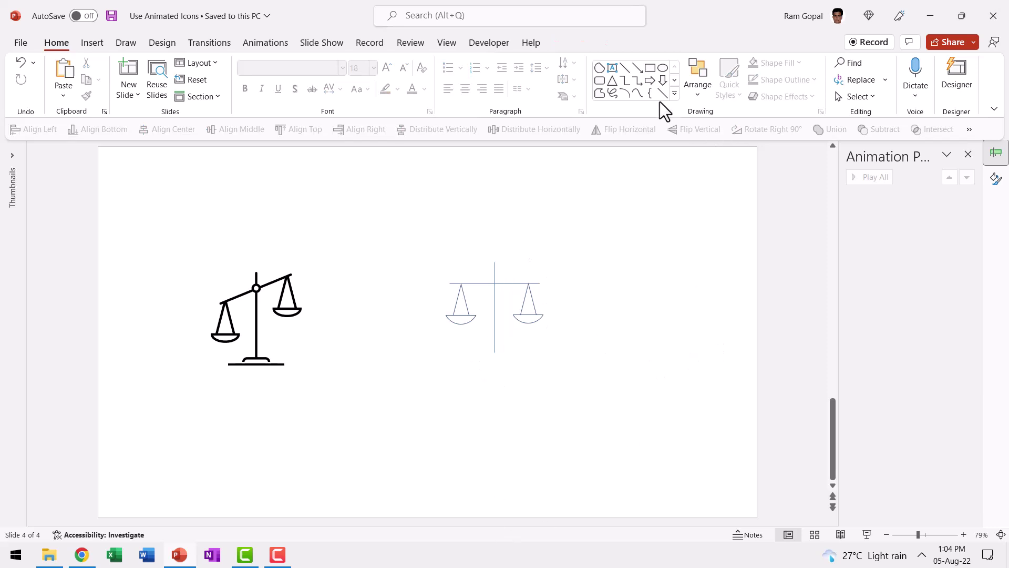
left_click_drag(513, 286, 489, 356)
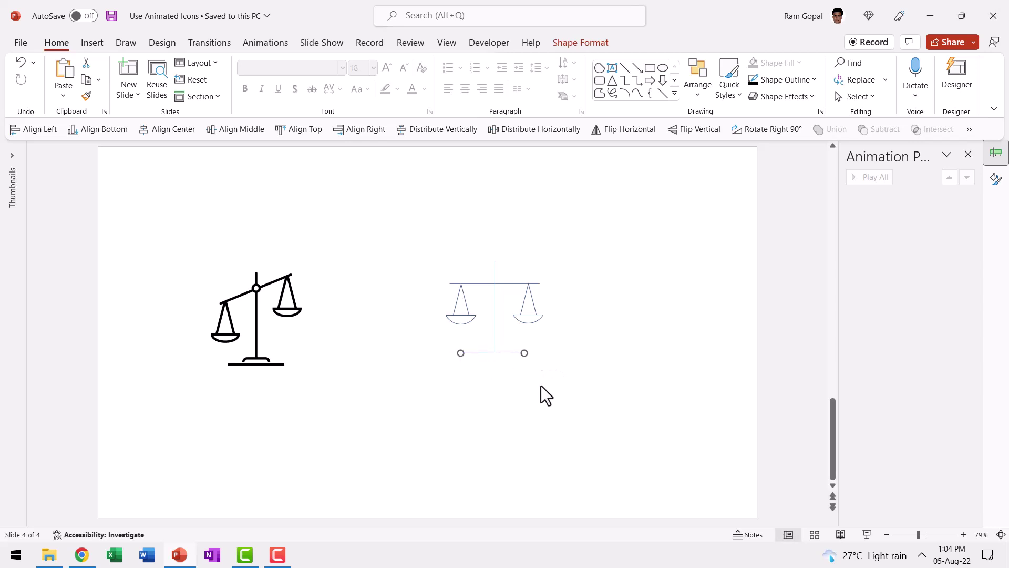
left_click(541, 395)
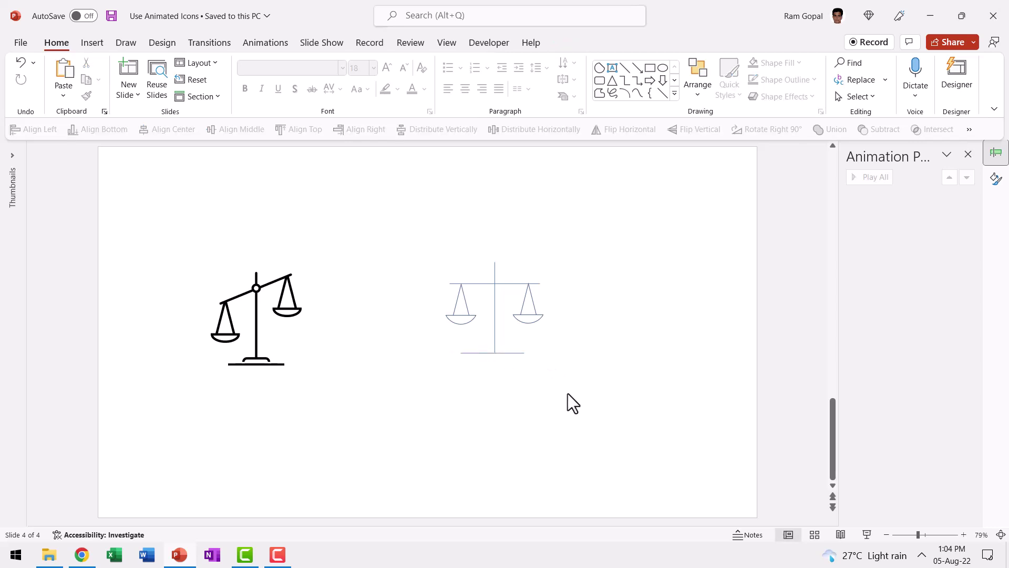
- Give every part of the scale a black outline with 3 pt weight
left_click_drag(385, 208, 572, 400)
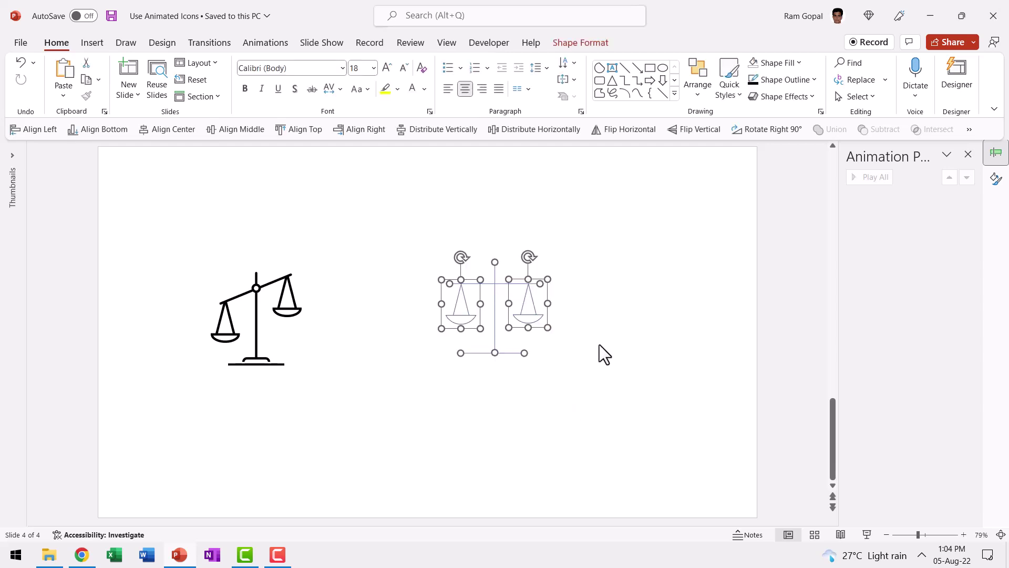
left_click(775, 79)
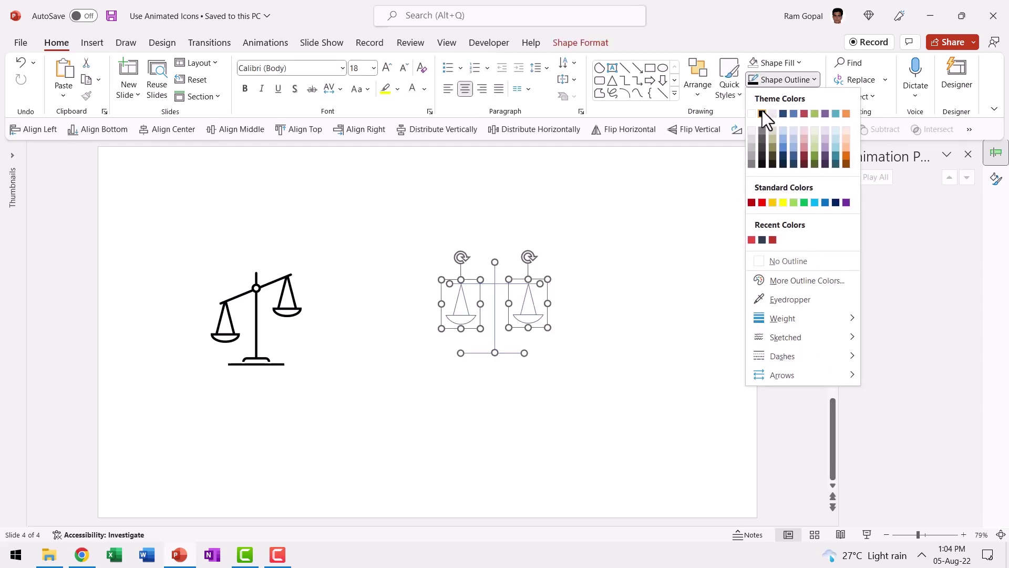
left_click(762, 111)
left_click(786, 77)
mouse_move(791, 317)
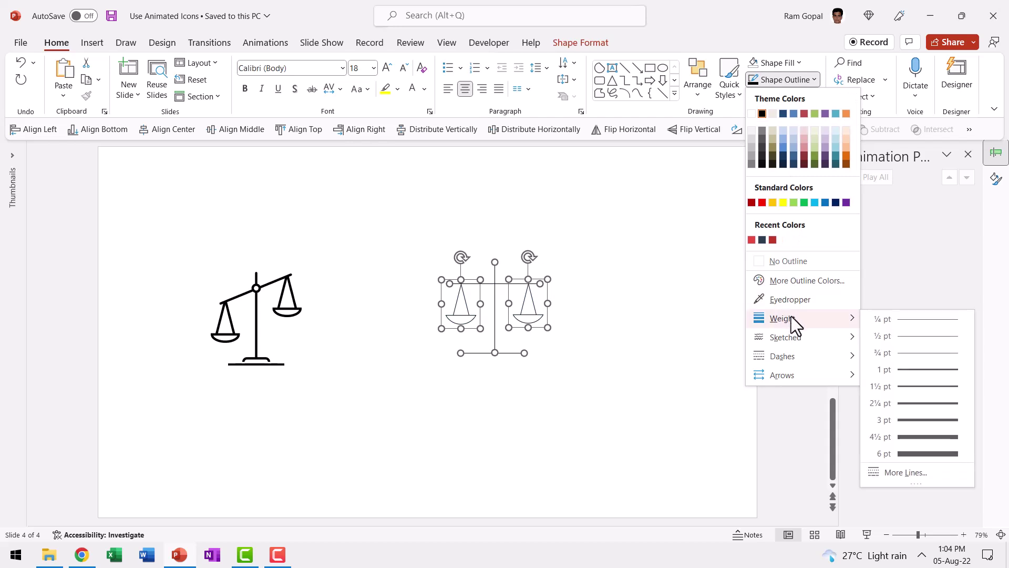
left_click(907, 416)
left_click(562, 348)
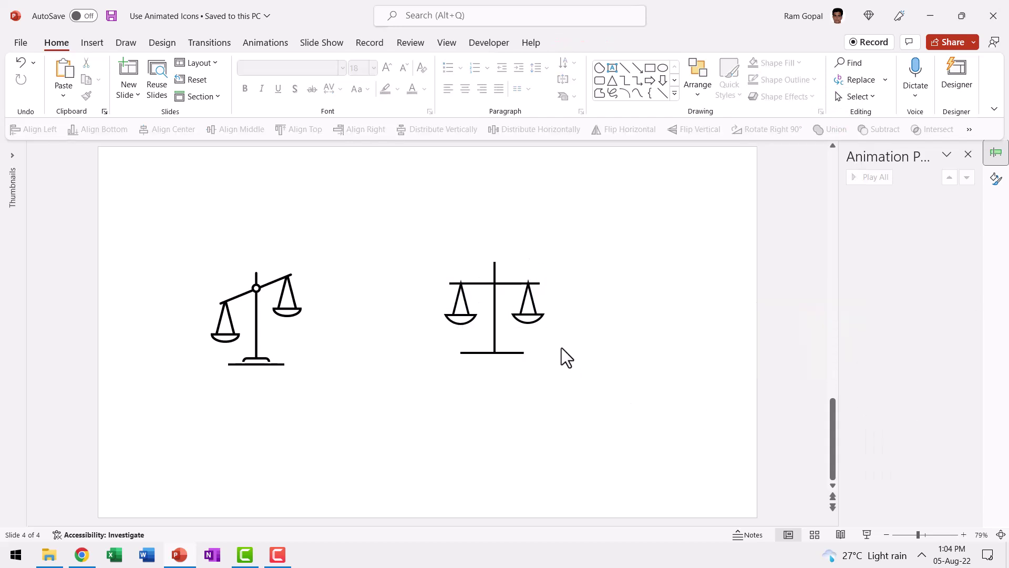
- Nudge both pans down slightly together
left_click_drag(562, 346, 434, 267)
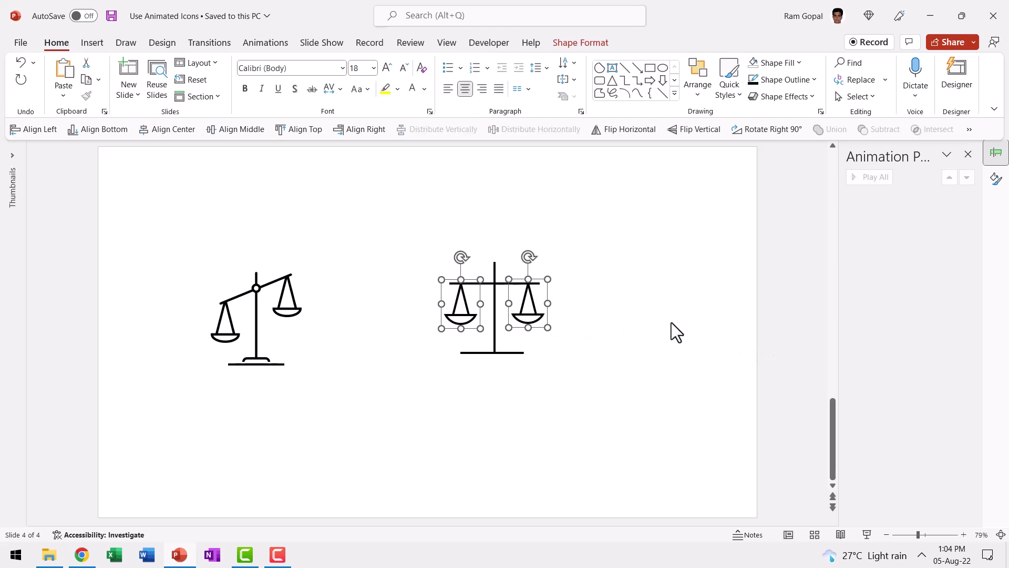
key("ctrl+Down")
key("ctrl+Down")
key("ctrl+Down")
key("ctrl+Down")
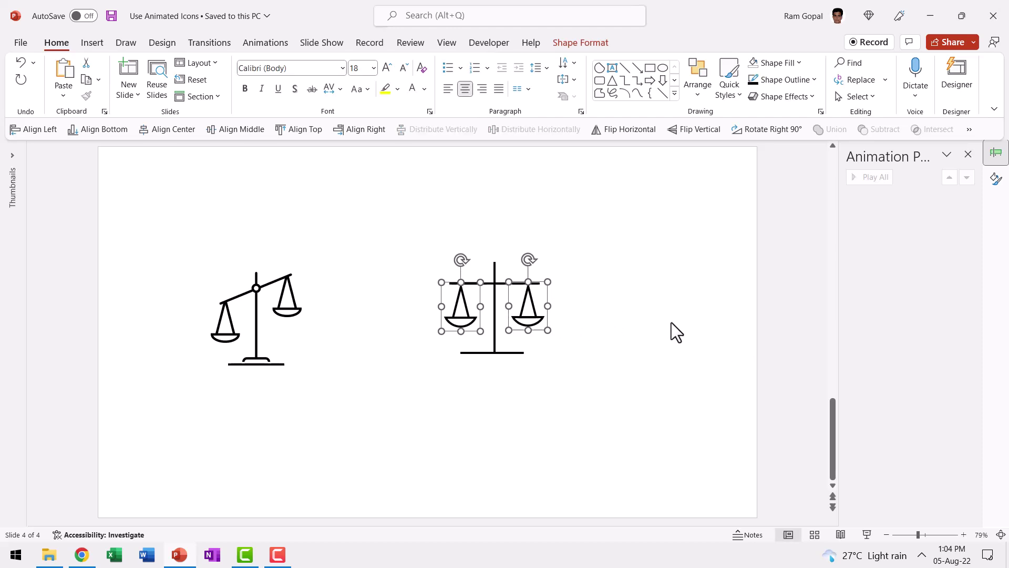
left_click(645, 327)
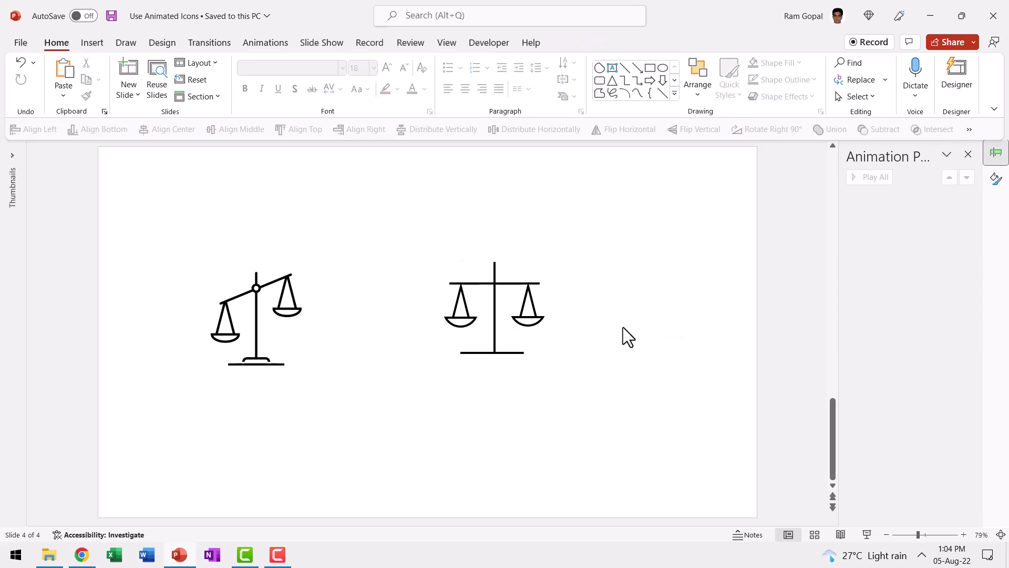
- Draw a small circle with white fill and a thick black outline
left_click(662, 67)
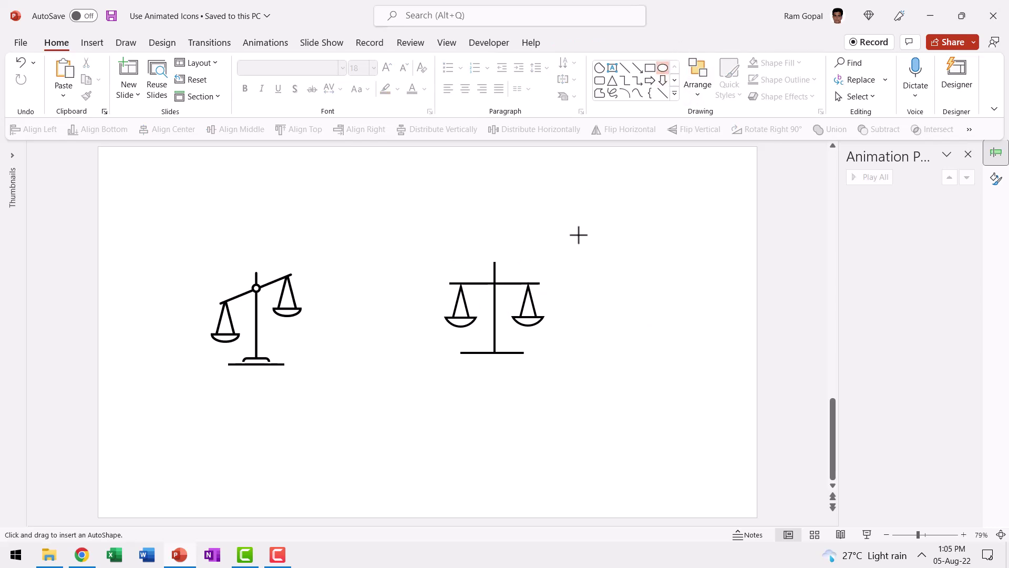
left_click_drag(578, 235, 592, 249)
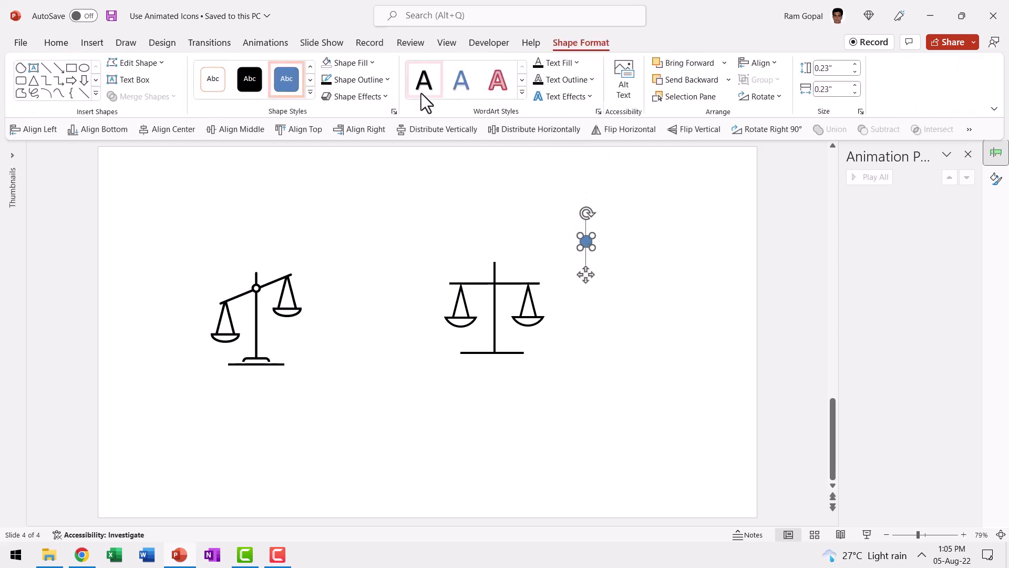
left_click(331, 64)
left_click(326, 96)
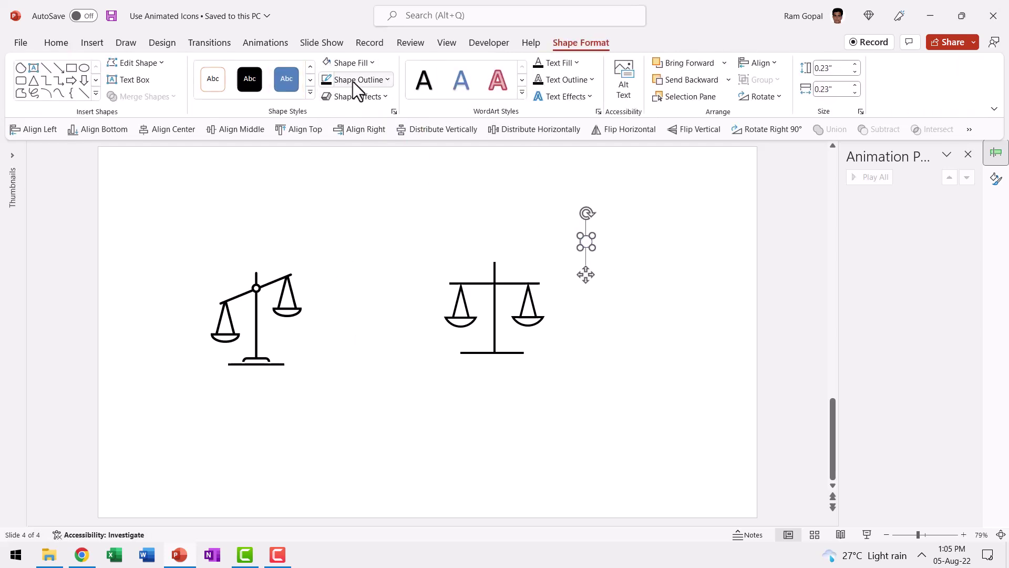
left_click(353, 81)
left_click(336, 113)
left_click(364, 80)
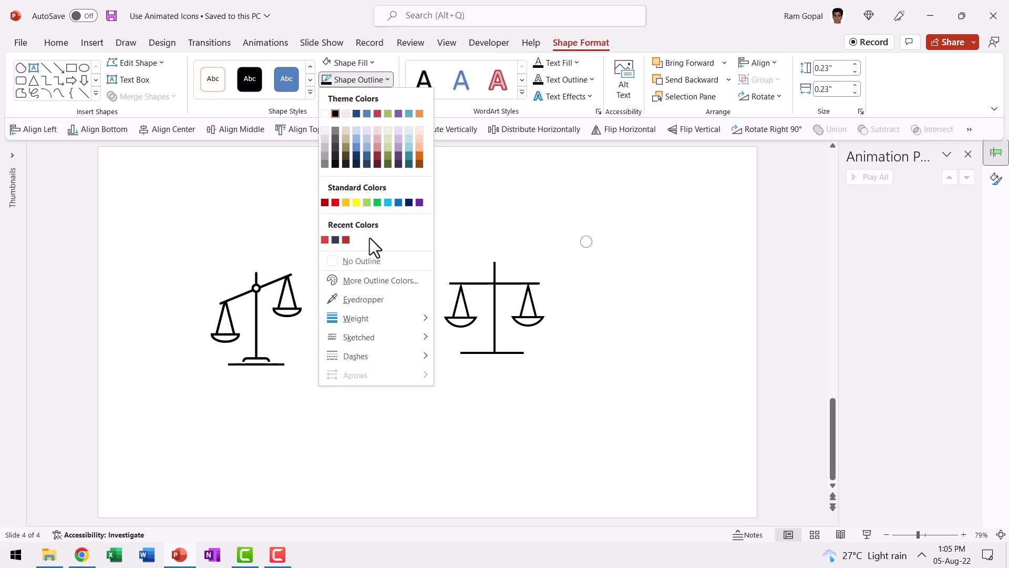
mouse_move(360, 317)
left_click(508, 414)
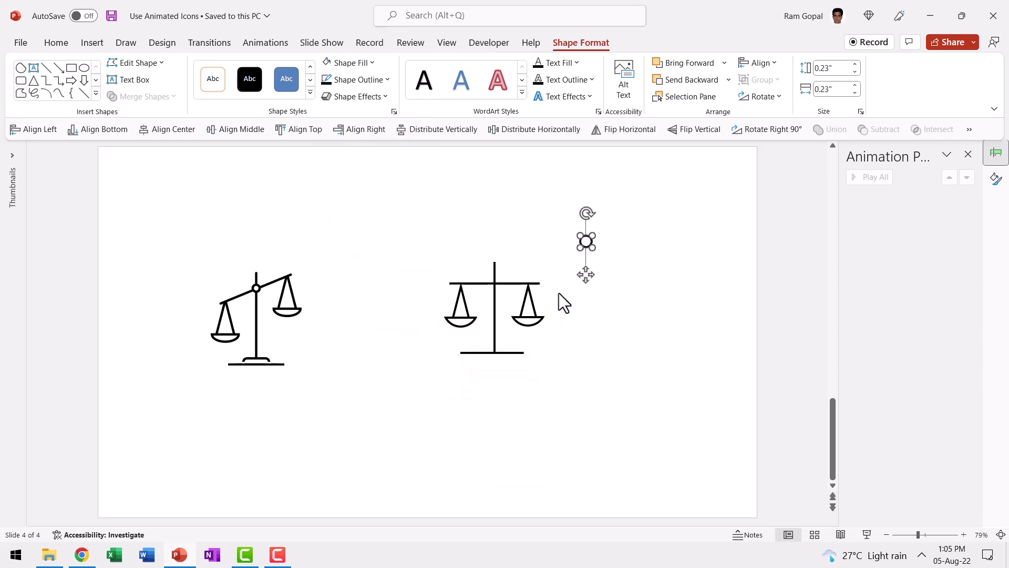
- Move the small pivot circle onto the centre of the beam where it crosses the stand
left_click(583, 239)
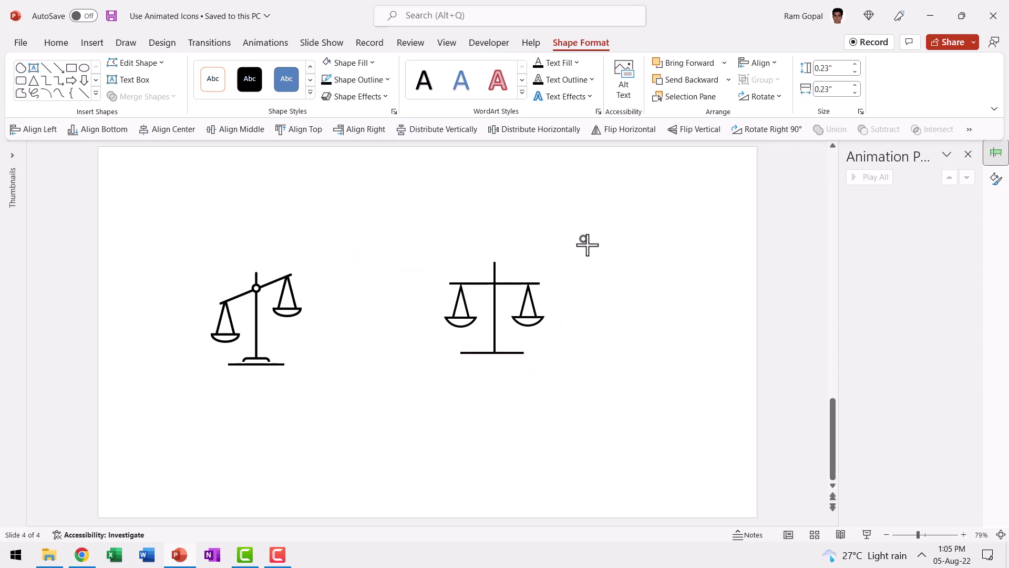
left_click(586, 246)
left_click(593, 261)
left_click(583, 268)
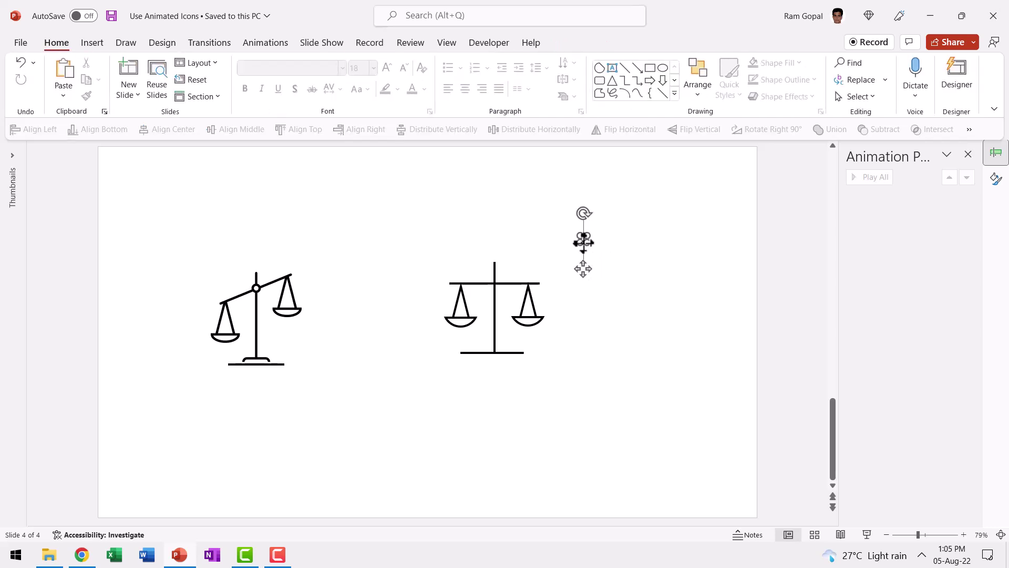
left_click_drag(583, 269, 494, 312)
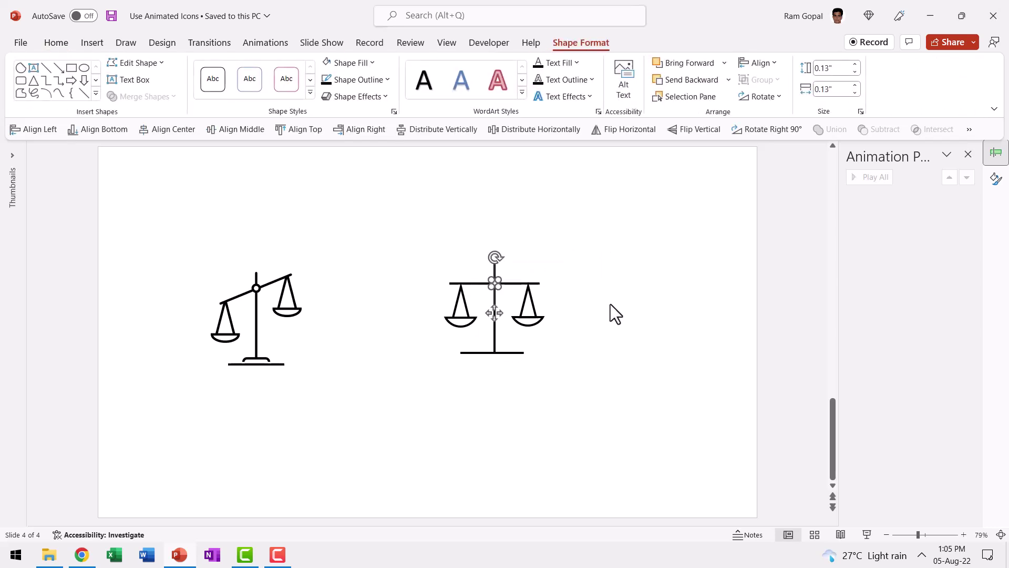
left_click(616, 314)
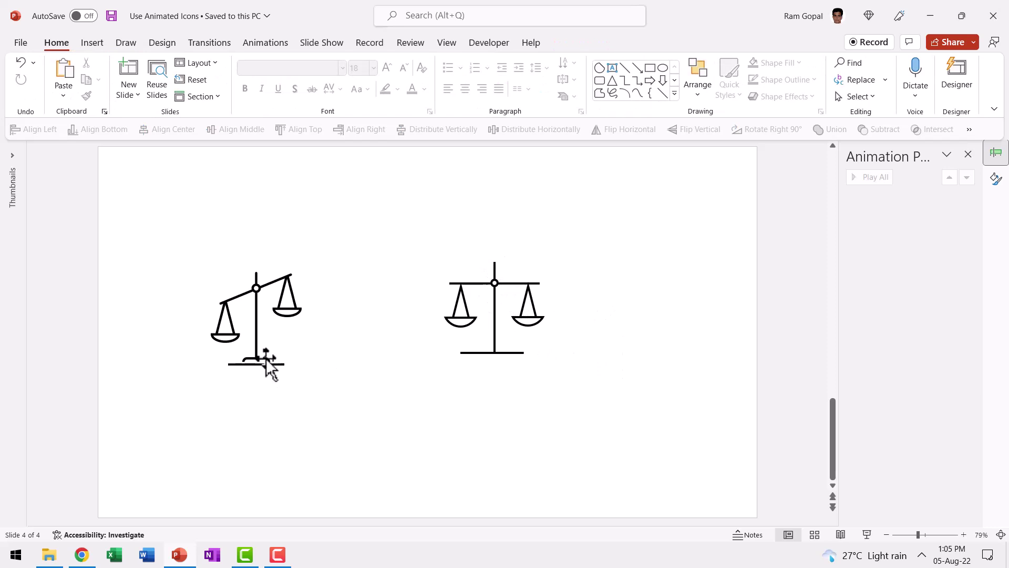
- Draw a fully rounded pill shape with no fill and a thick black outline
left_click(600, 80)
left_click_drag(570, 228, 636, 263)
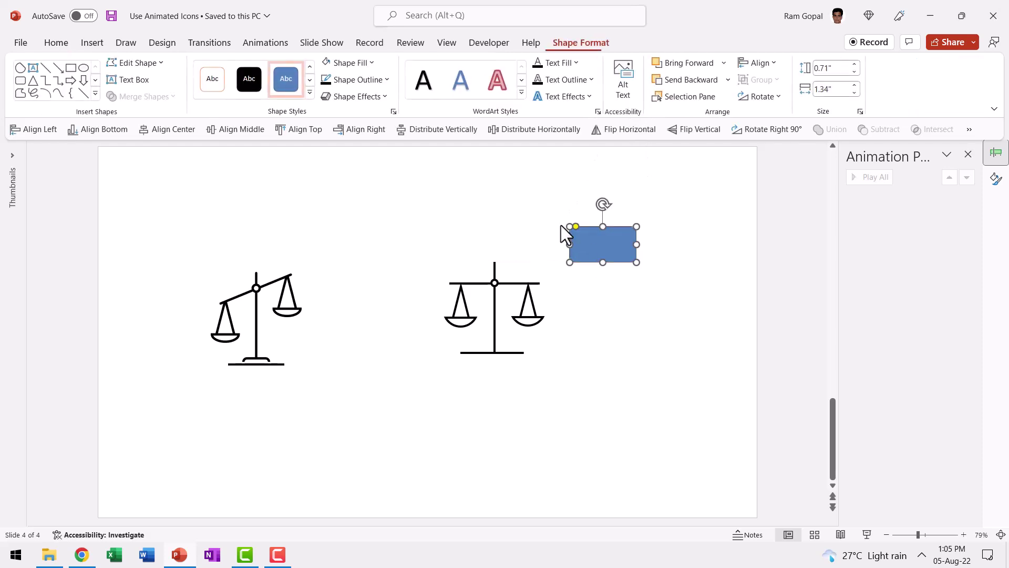
left_click_drag(580, 228, 606, 236)
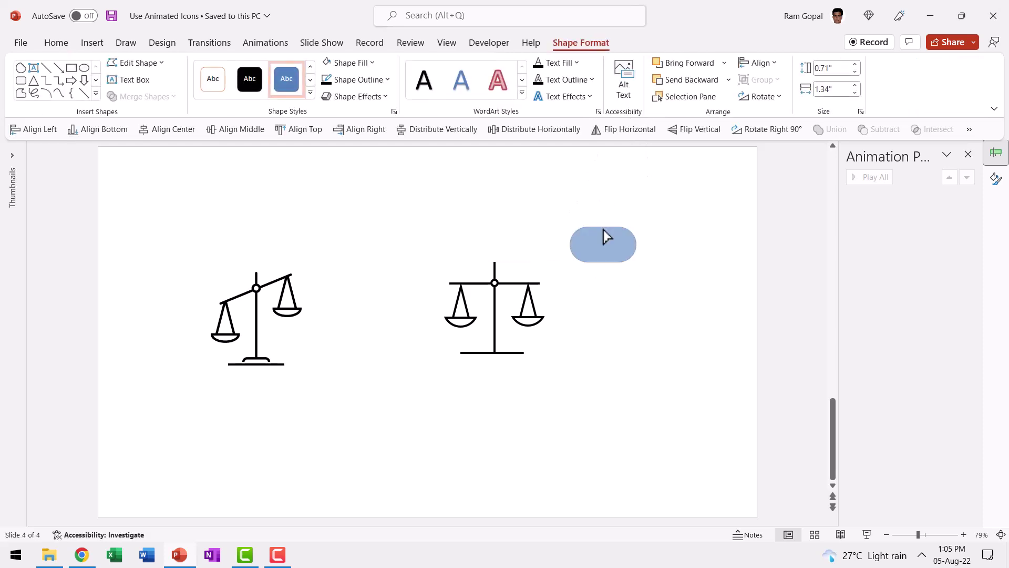
left_click(626, 272)
left_click(626, 244)
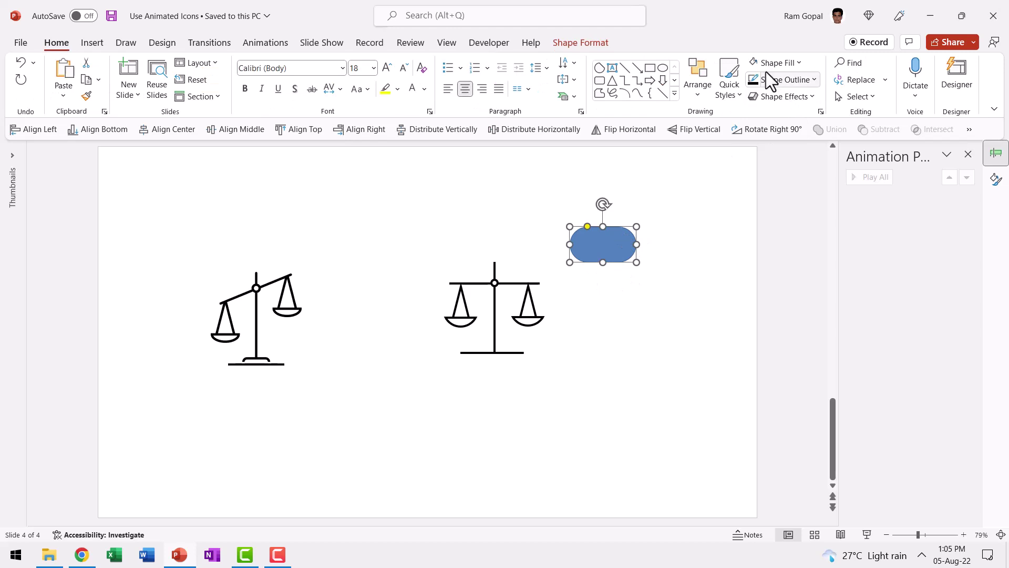
left_click(752, 63)
left_click(784, 80)
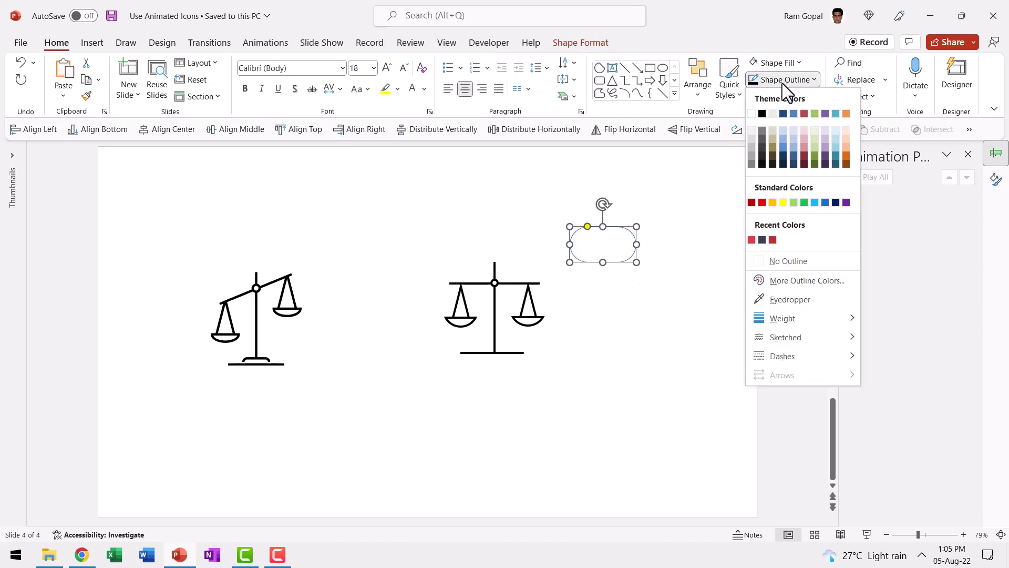
left_click(763, 114)
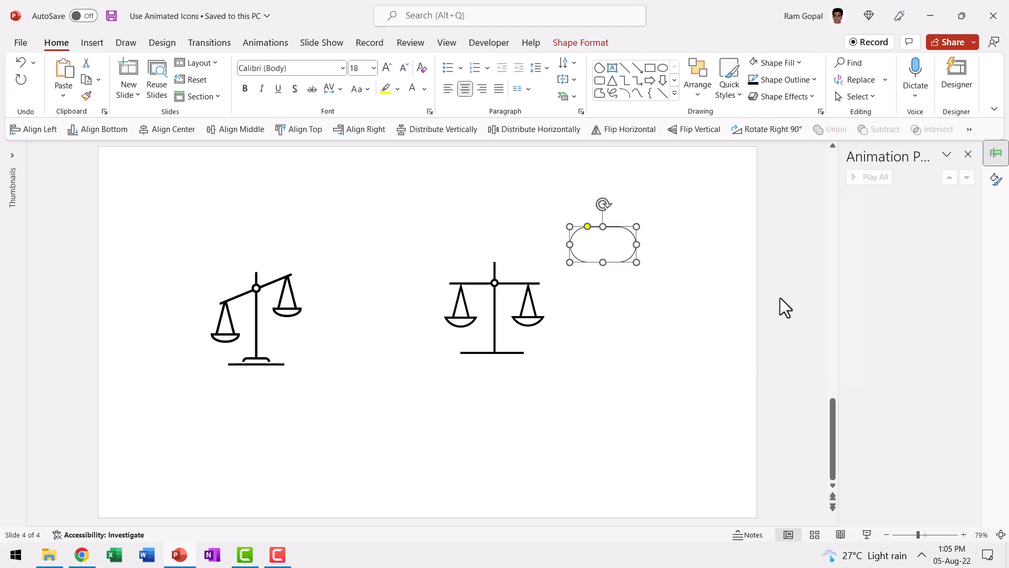
left_click(783, 80)
mouse_move(781, 318)
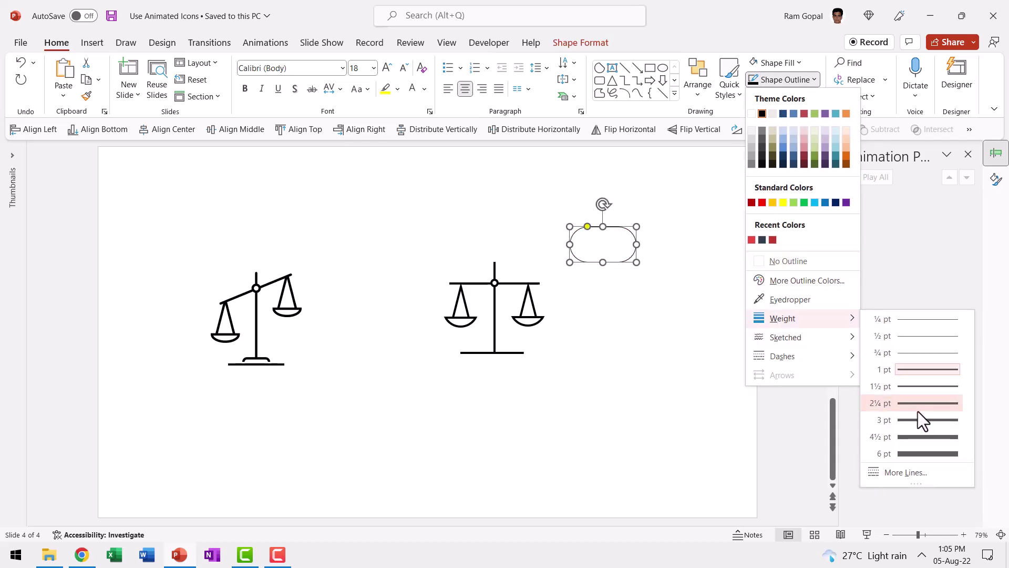
left_click(917, 414)
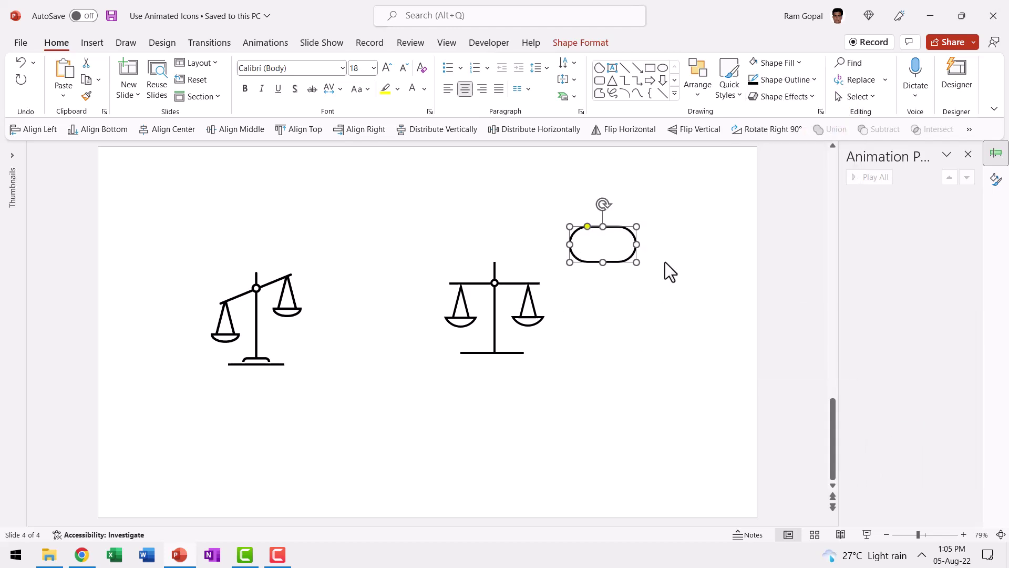
- Subtract a rectangle from the pill's lower half and shrink the arch to about 0.12 by 0.55 inches at the base
left_click(650, 68)
left_click_drag(555, 241, 675, 293)
left_click(632, 232)
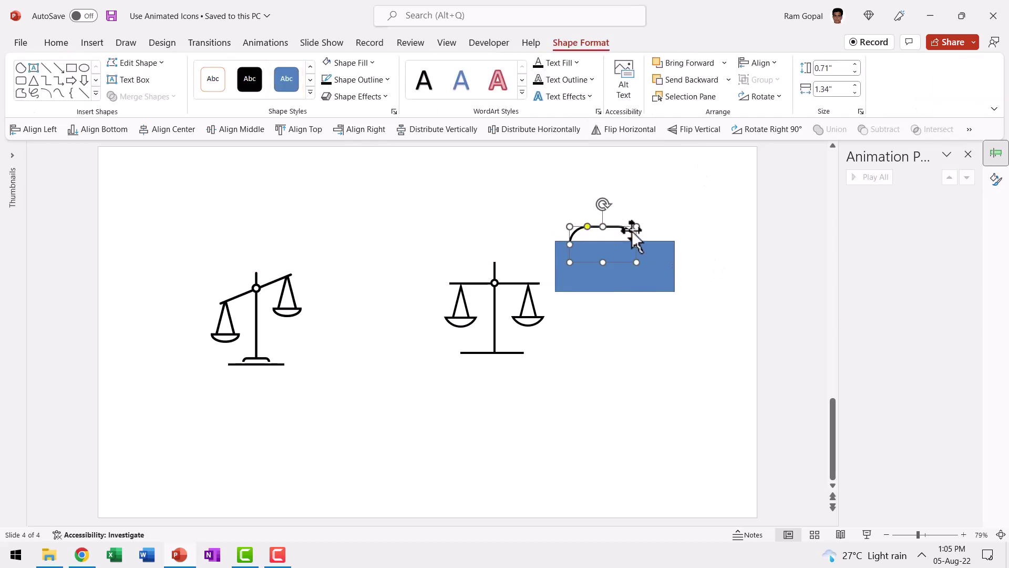
left_click(665, 268, "shift")
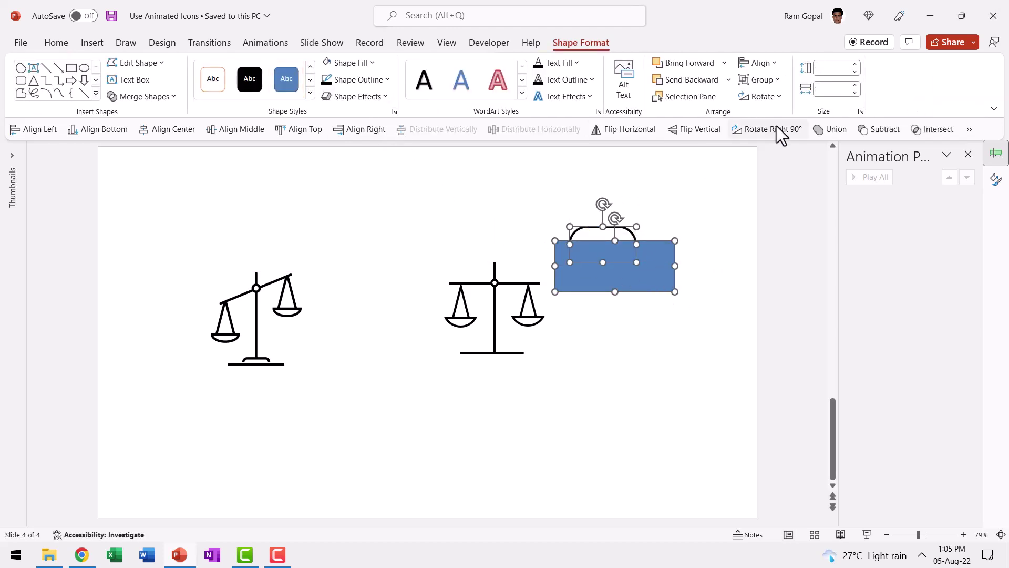
left_click(881, 131)
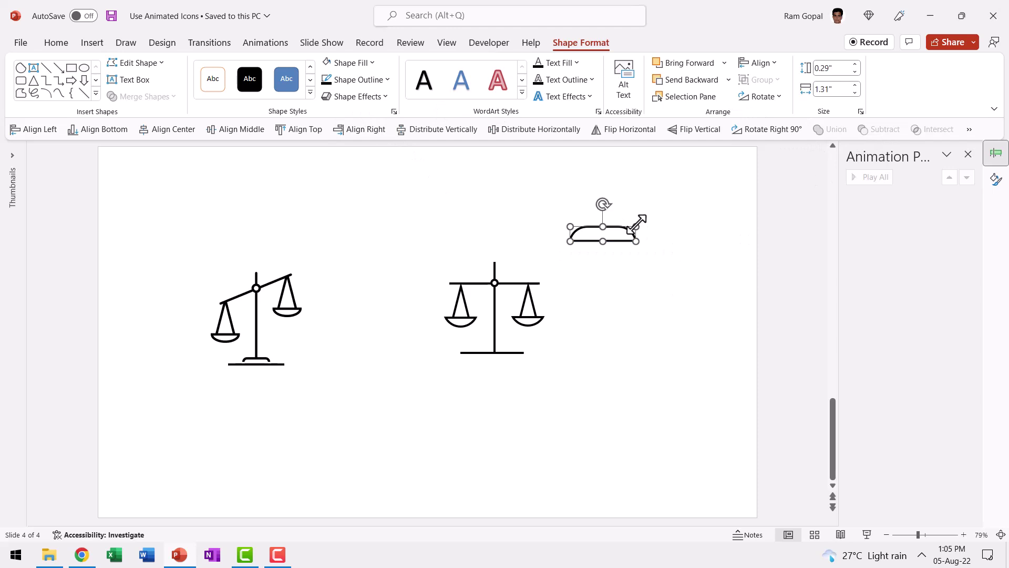
left_click_drag(633, 228, 498, 350)
- Nudge the base line down and back up to sit under the arch
left_click(513, 353)
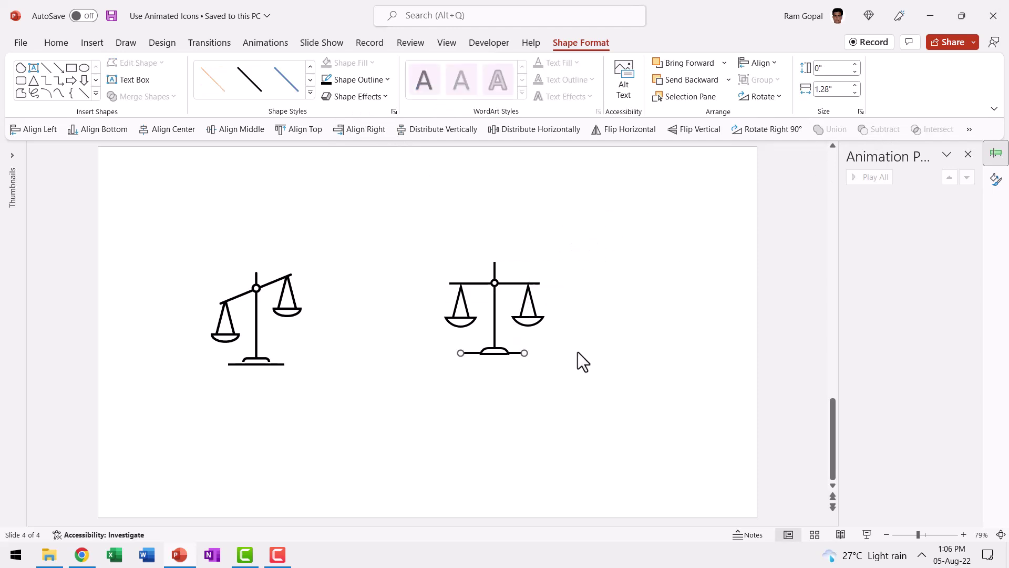
key("Down")
key("Down")
key("Down")
key("Up")
- Group the beam and both pans into one piece with Ctrl+G
left_click_drag(539, 379, 460, 232)
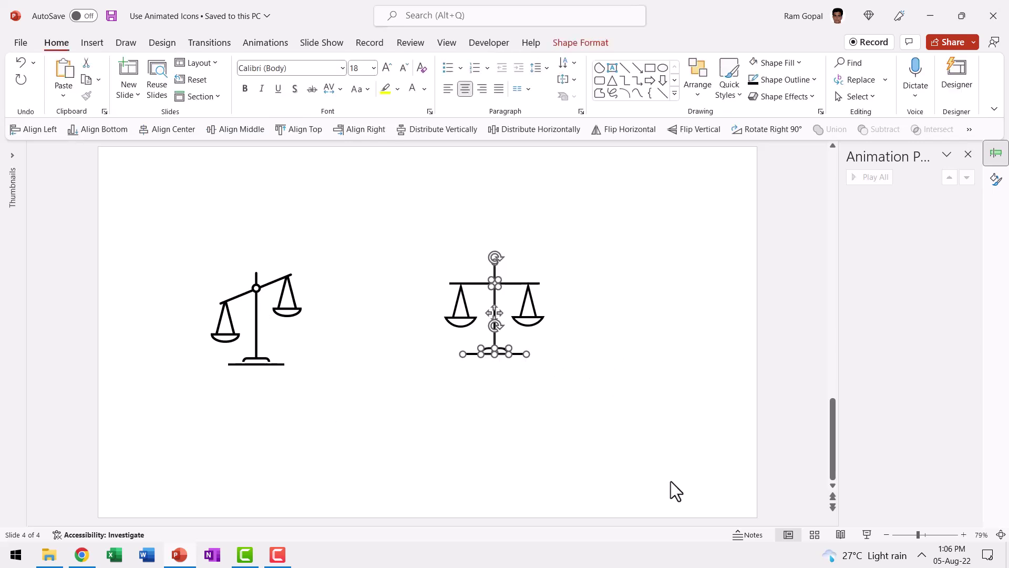
left_click_drag(586, 360, 425, 273)
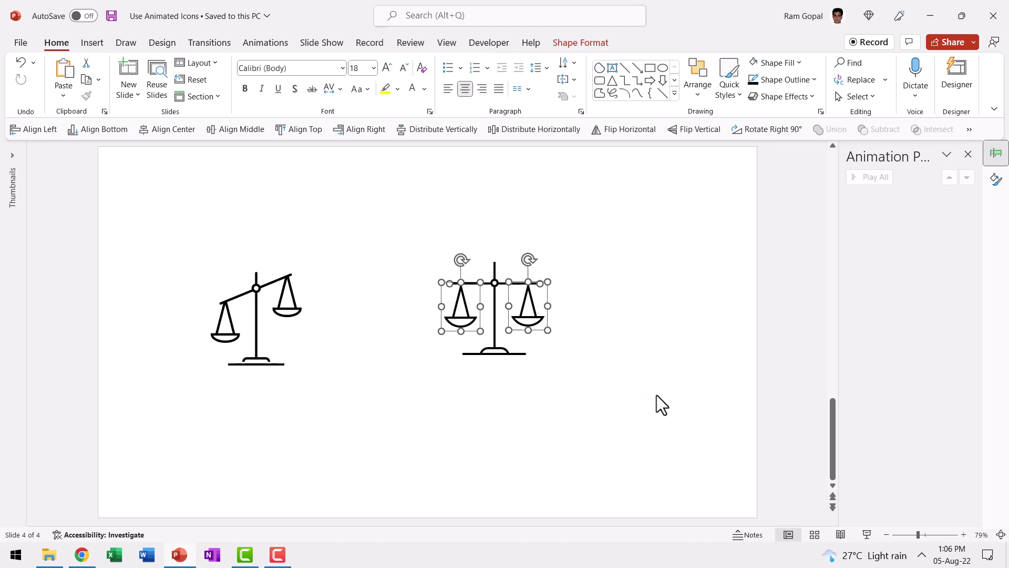
key("ctrl+g")
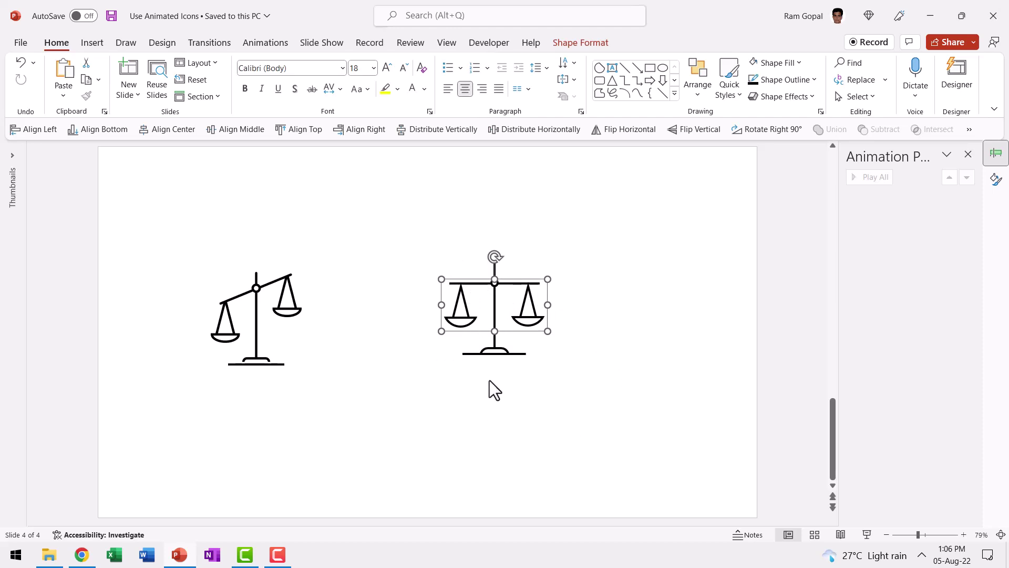
- Apply a Wipe entrance animation to the stand and base group
left_click(497, 351)
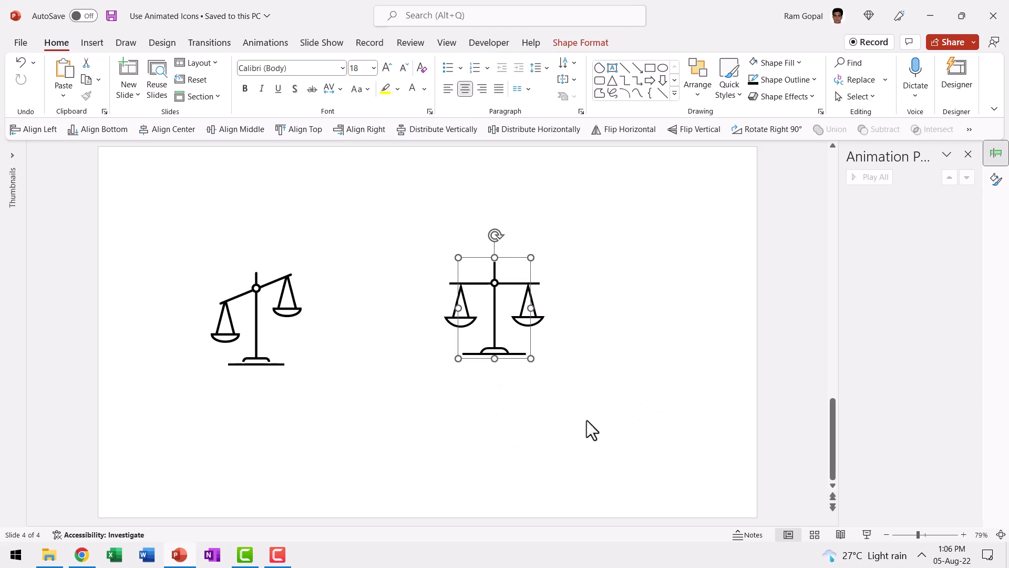
left_click(267, 44)
left_click(387, 81)
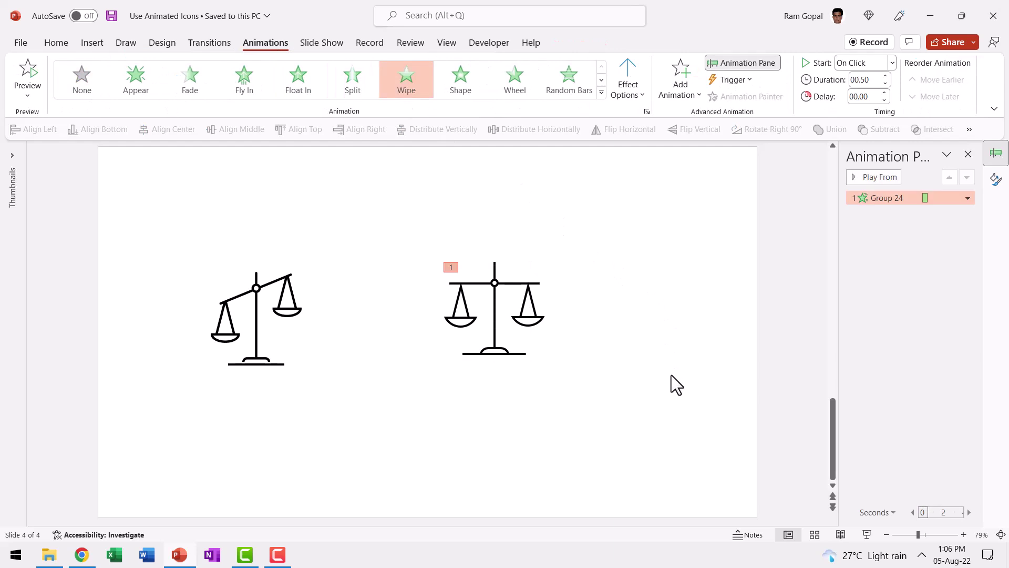
- Give the beam-and-pans group a Fade entrance starting After Previous
left_click(539, 288)
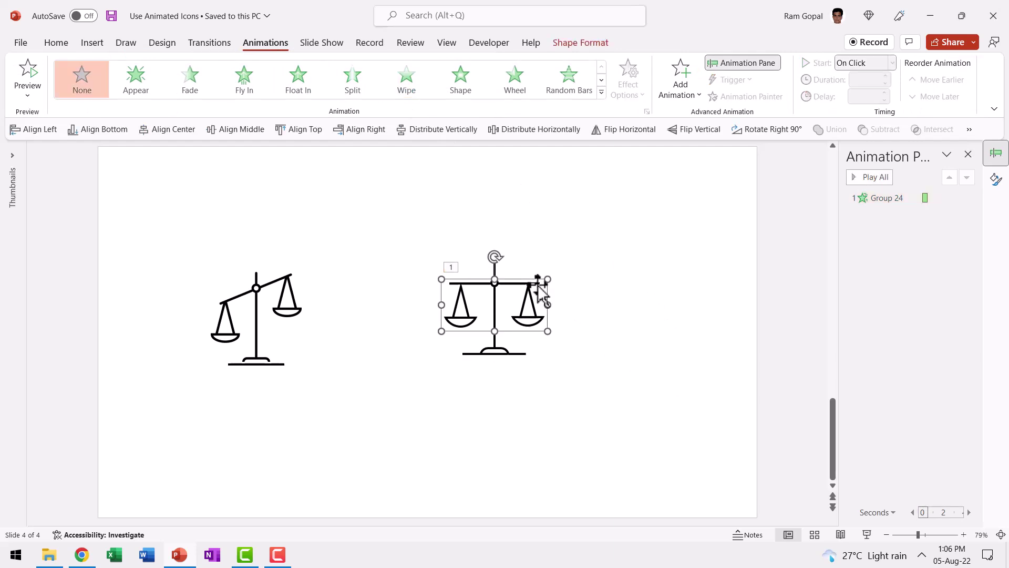
left_click(195, 92)
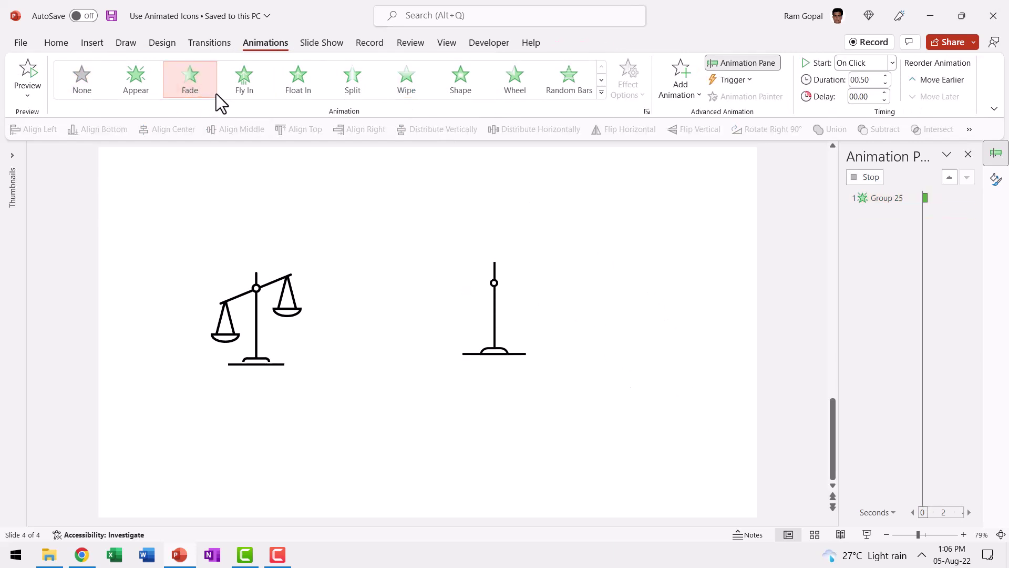
left_click(857, 63)
left_click(861, 105)
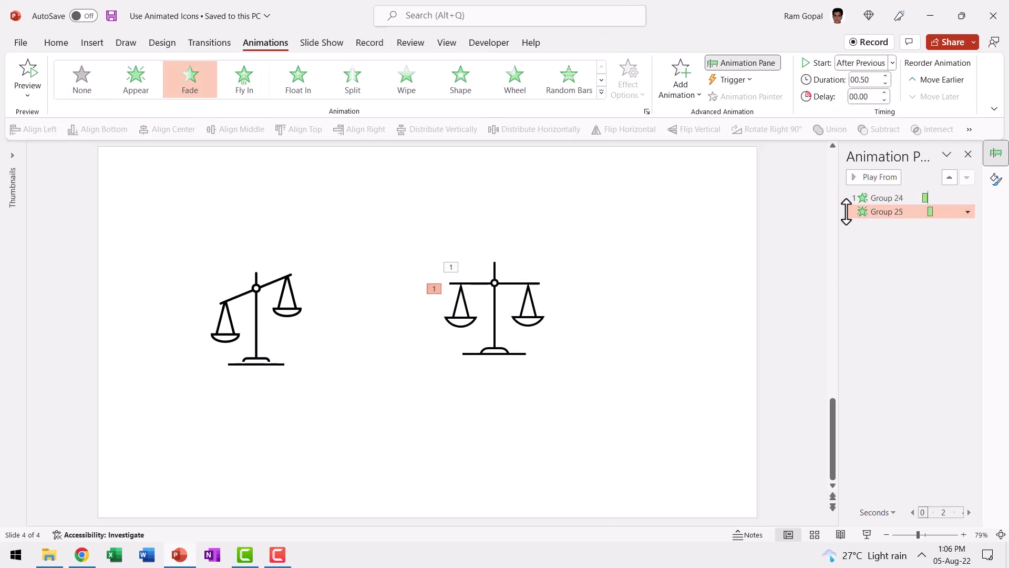
- Add a Teeter emphasis to the beam-and-pans group, starting With Previous
left_click(537, 287)
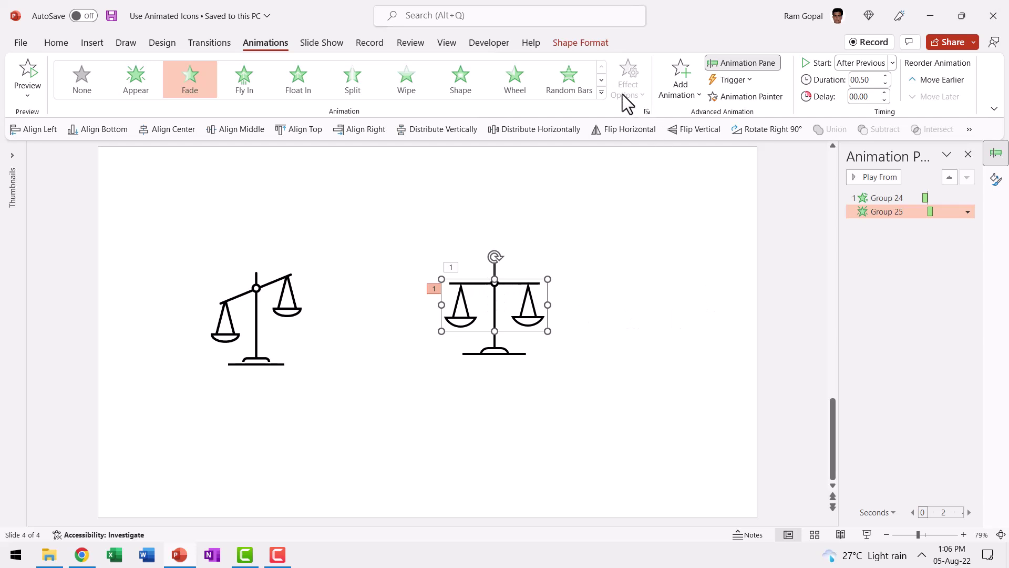
left_click(675, 94)
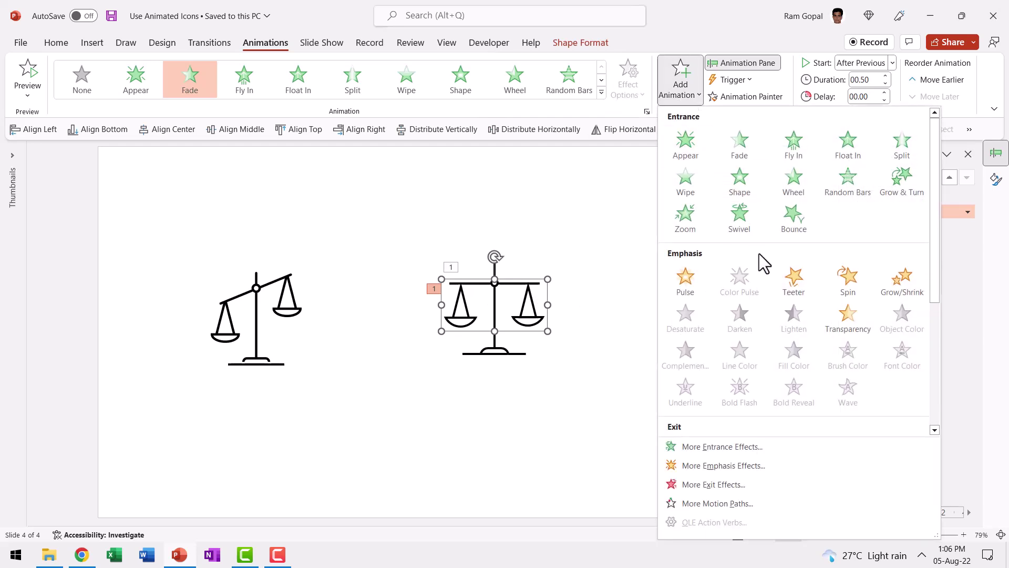
left_click(786, 285)
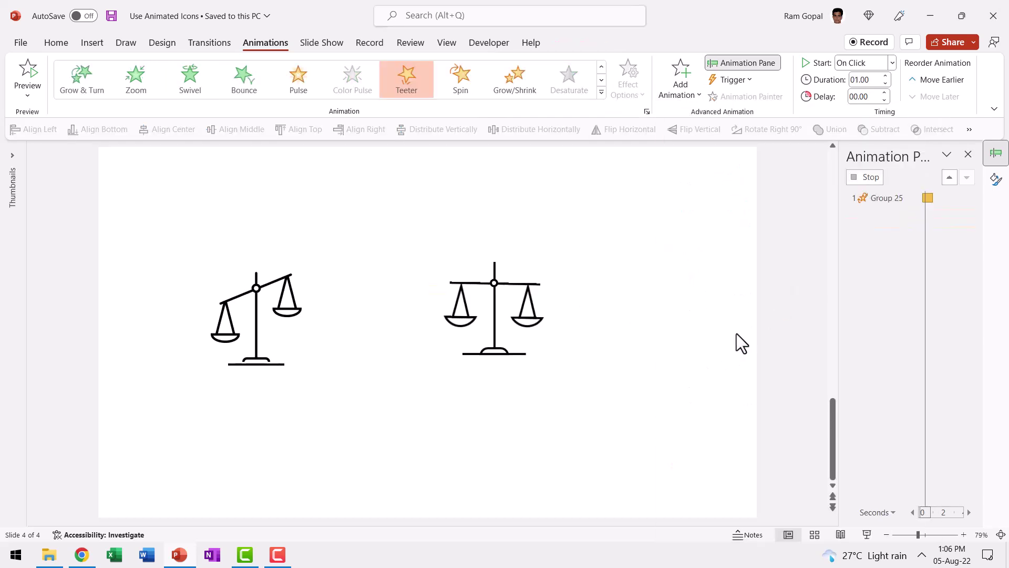
left_click(862, 65)
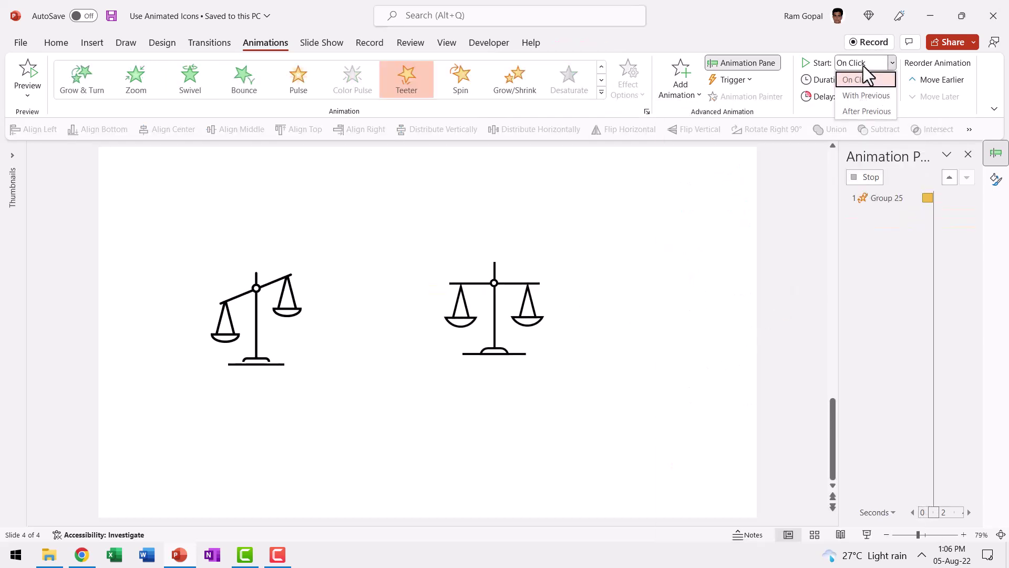
left_click(859, 98)
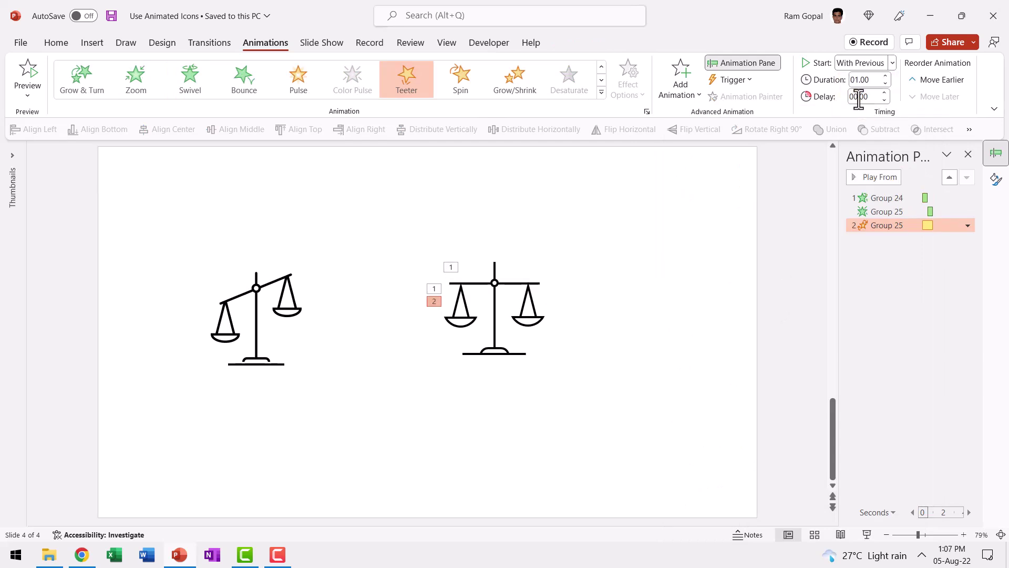